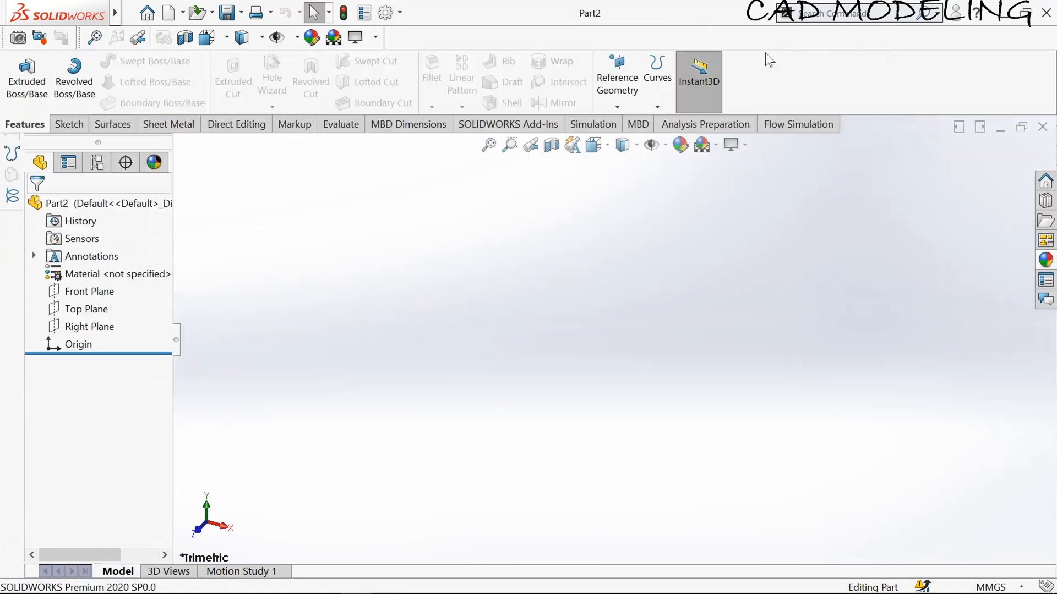
Start a new sketch on the Right Plane
{"action": "left_click", "coordinate": [69, 125]}
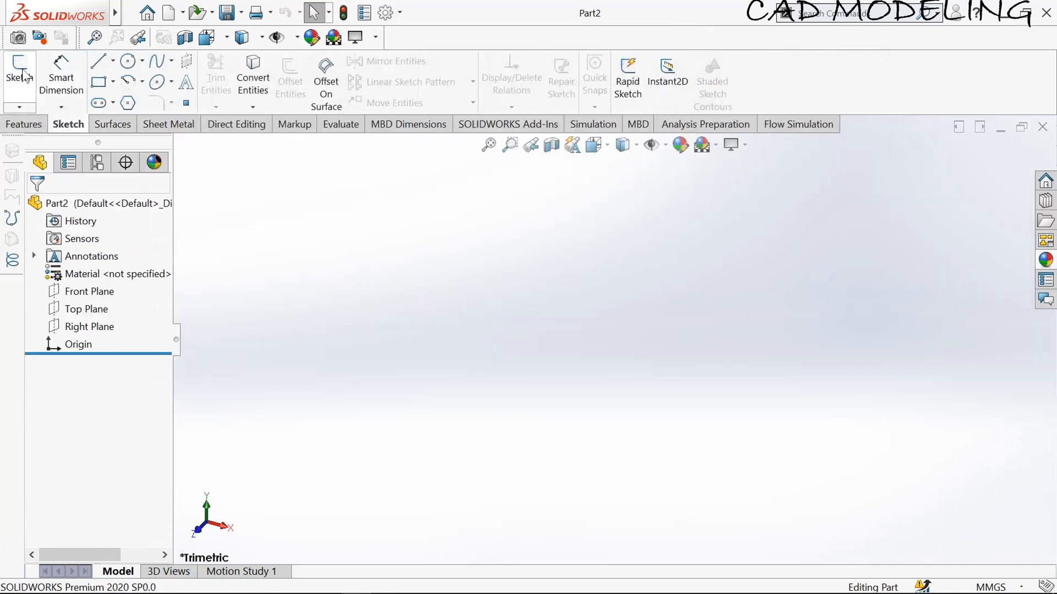
{"action": "left_click", "coordinate": [21, 75]}
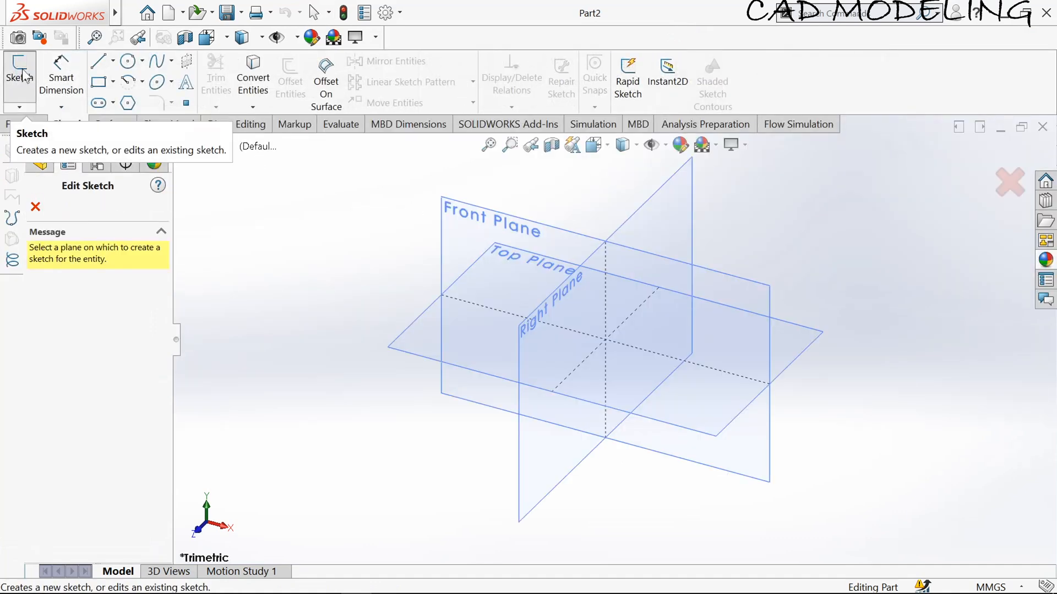
{"action": "left_click", "coordinate": [530, 320]}
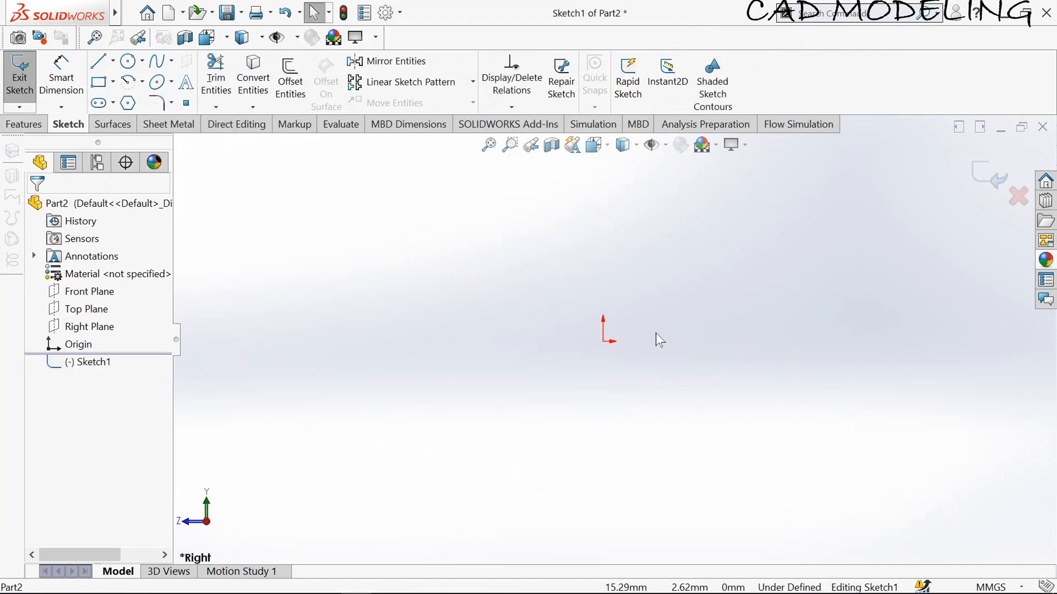
Draw an upper semicircular centerpoint arc centred on the origin, with a radius of about 19 mm
{"action": "left_click", "coordinate": [129, 83]}
{"action": "left_click", "coordinate": [590, 344]}
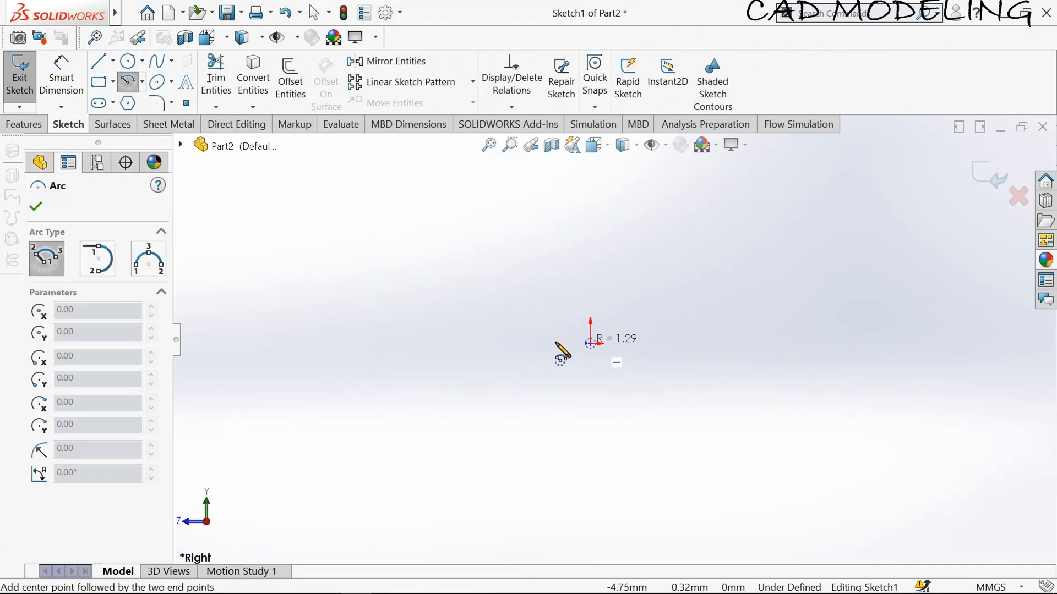
{"action": "left_click", "coordinate": [516, 343]}
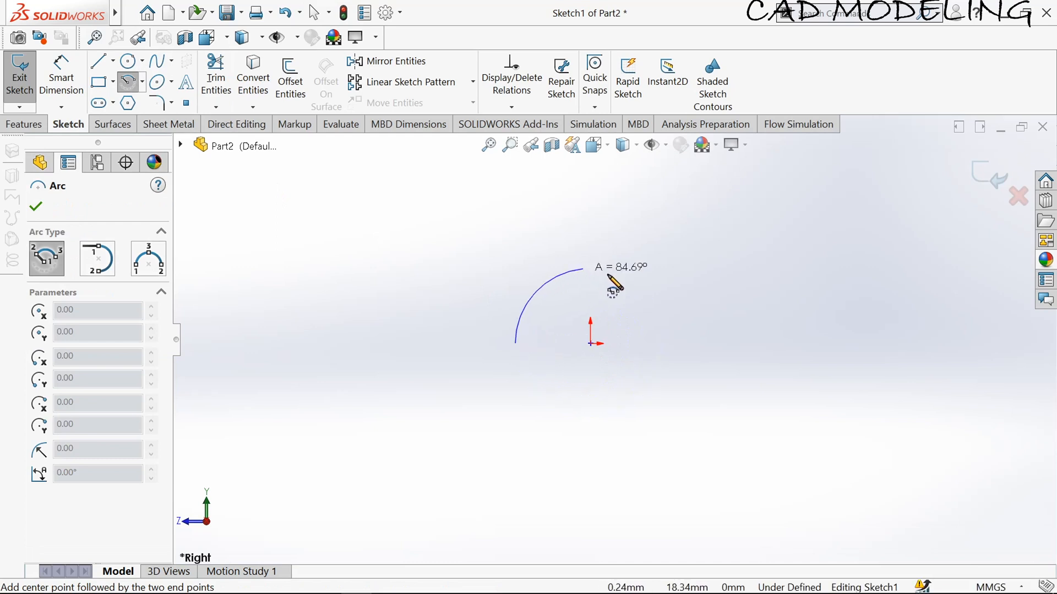
{"action": "left_click", "coordinate": [665, 343]}
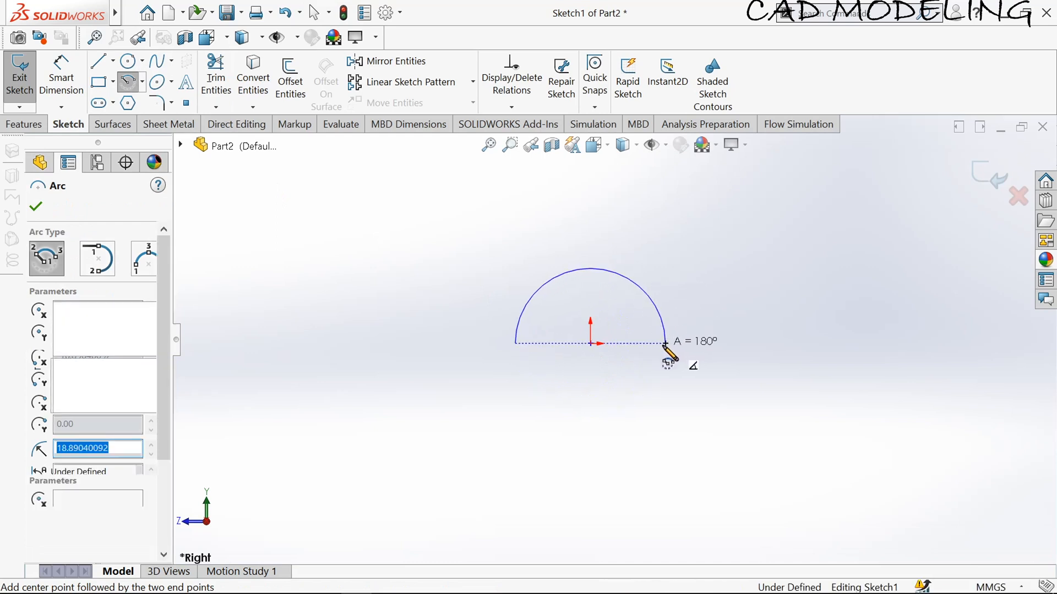
Close the profile with horizontal and vertical lines, forming side arms about 35 mm long and 16 mm deep around a rectangular stem centred below
{"action": "left_click", "coordinate": [101, 64]}
{"action": "left_click", "coordinate": [515, 344]}
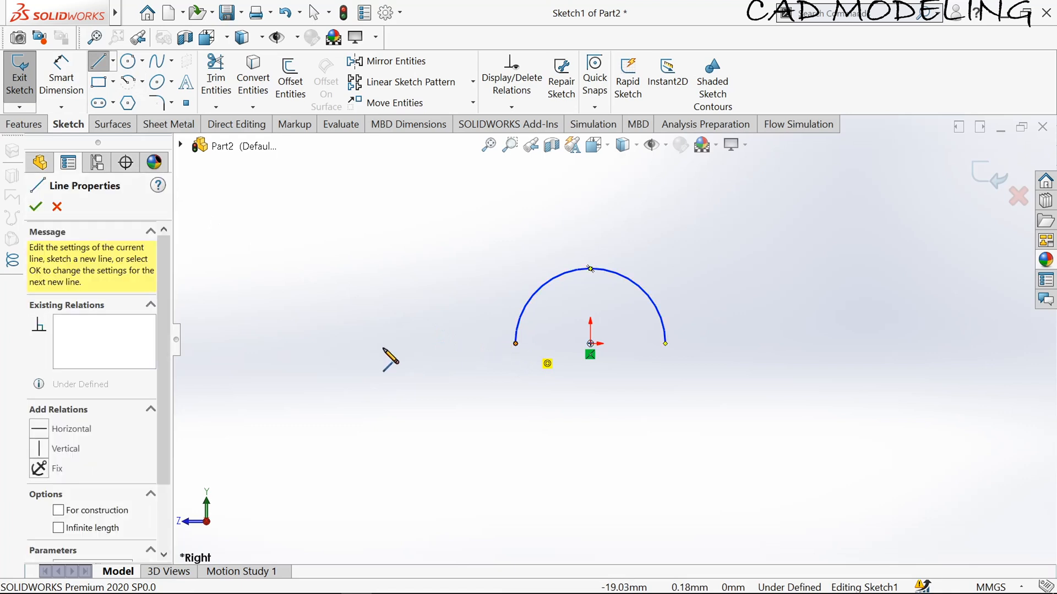
{"action": "left_click", "coordinate": [379, 343]}
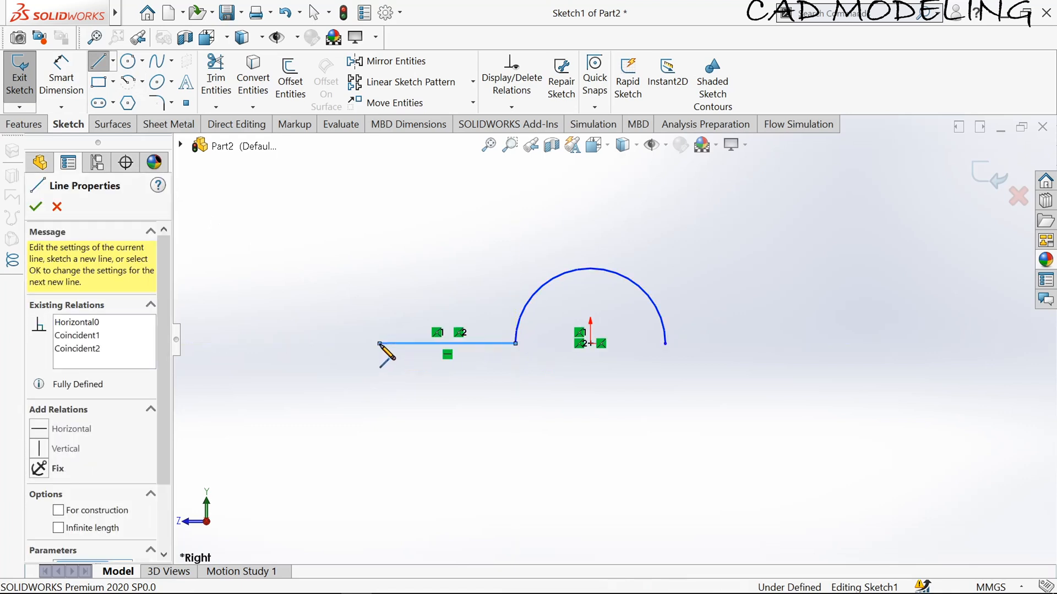
{"action": "left_click", "coordinate": [379, 408]}
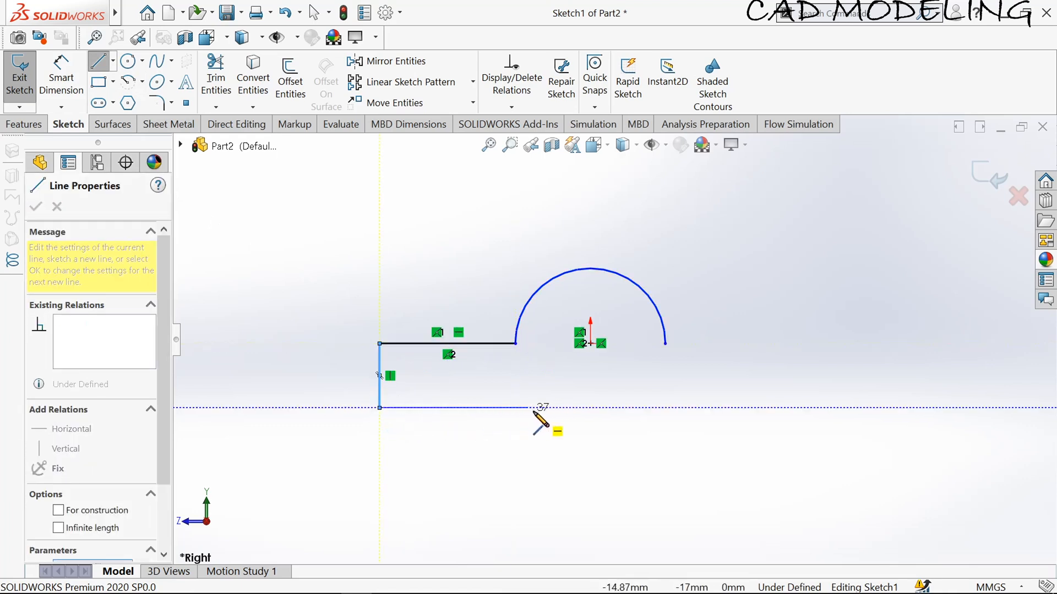
{"action": "left_click", "coordinate": [550, 408]}
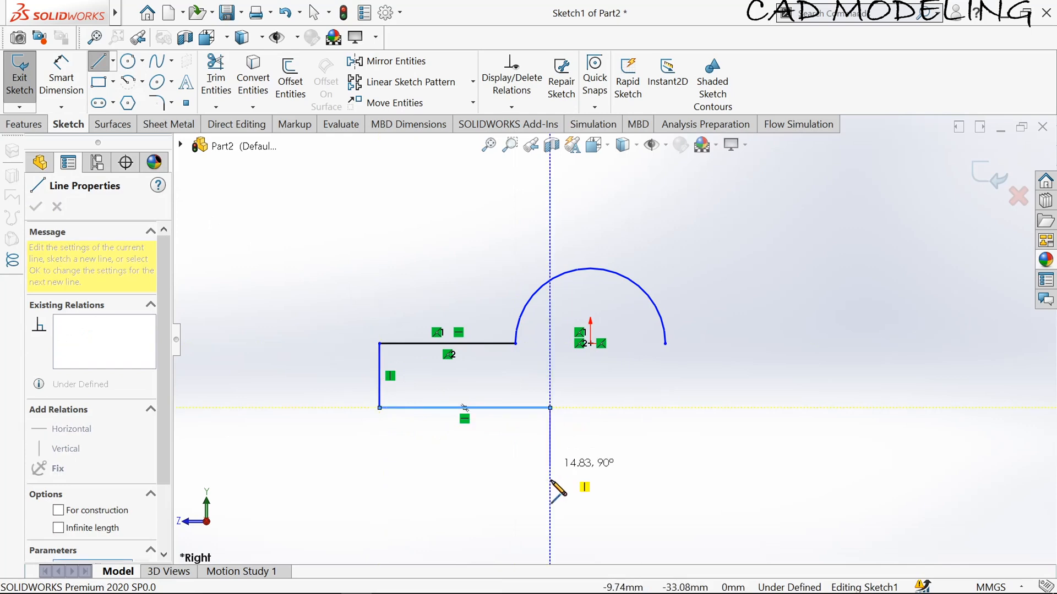
{"action": "left_click", "coordinate": [550, 477]}
{"action": "left_click", "coordinate": [631, 478]}
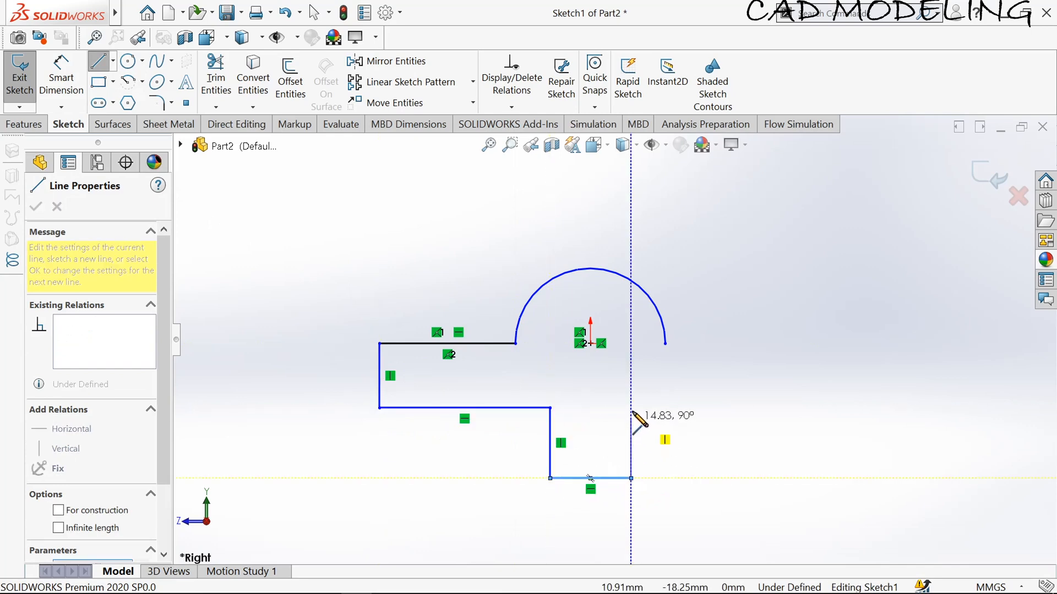
{"action": "left_click", "coordinate": [630, 408]}
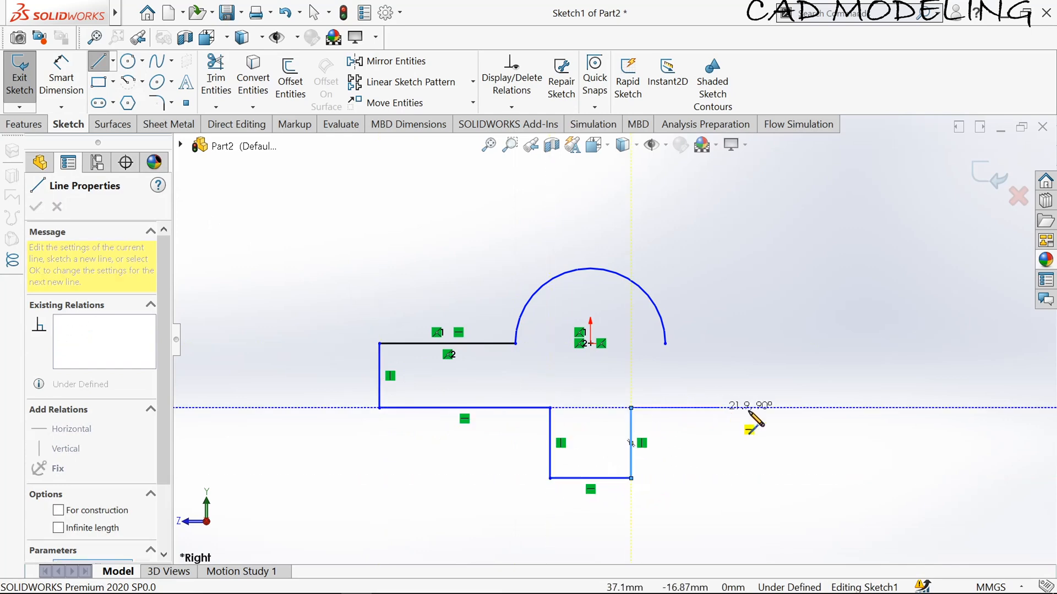
{"action": "left_click", "coordinate": [803, 408]}
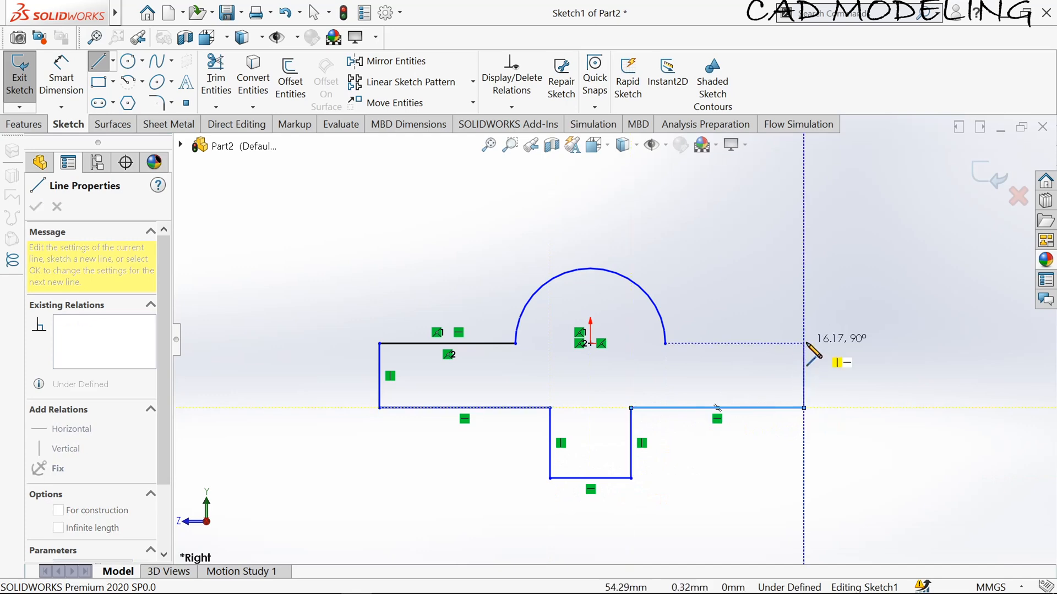
{"action": "left_click", "coordinate": [804, 343]}
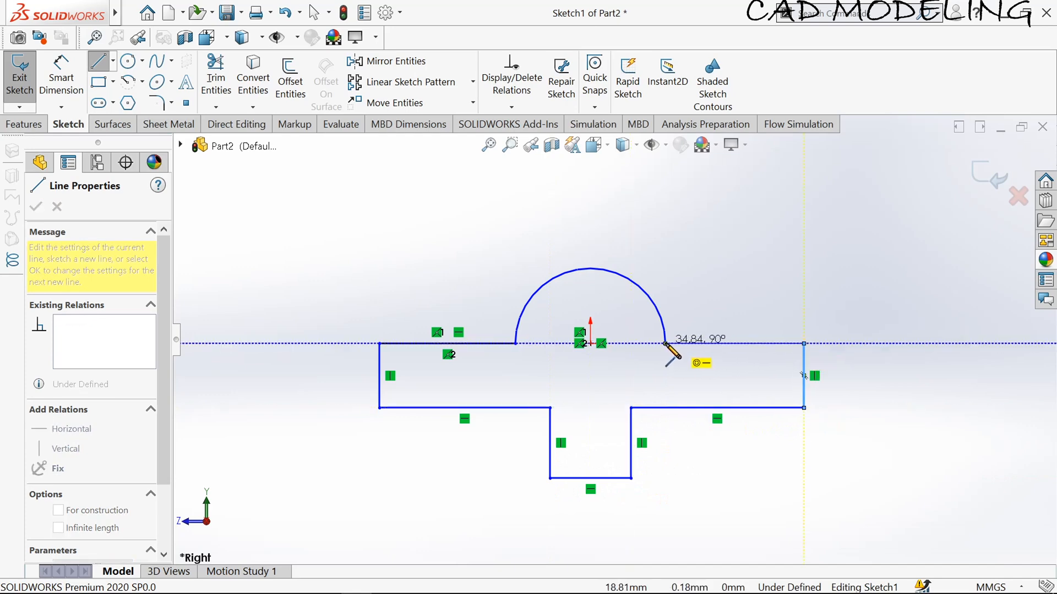
{"action": "left_click", "coordinate": [665, 344]}
Dimension the semicircular arc with a radius of 16 mm
{"action": "left_click", "coordinate": [62, 77]}
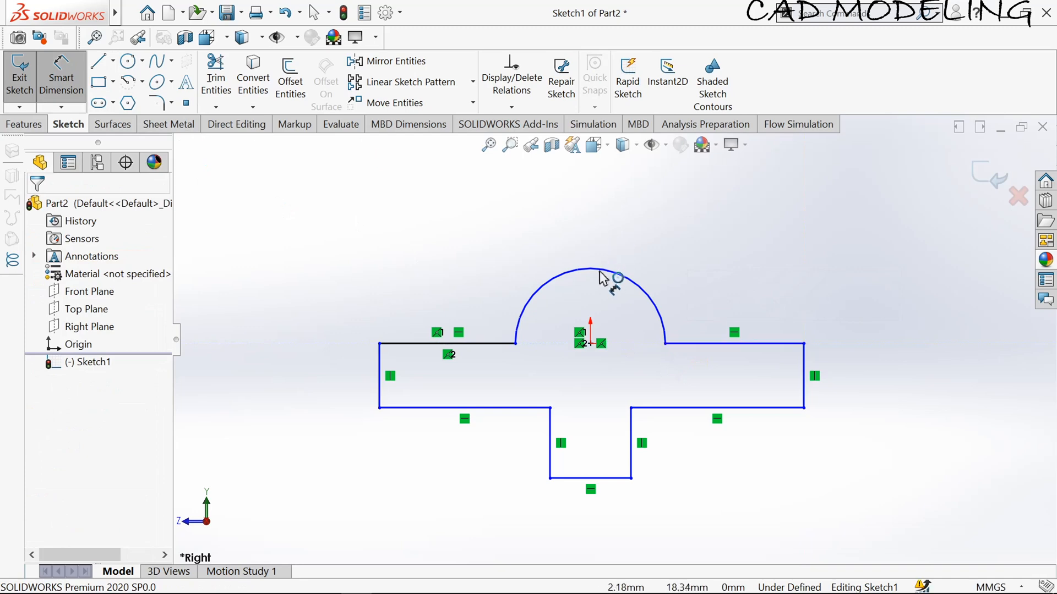
{"action": "left_click", "coordinate": [754, 256]}
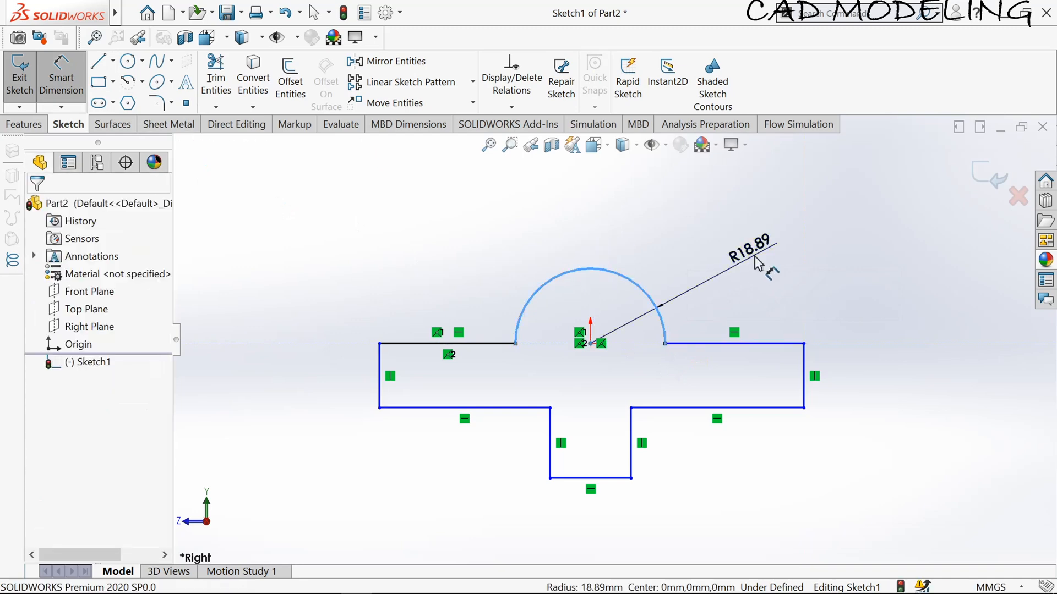
{"action": "type", "text": "16"}
{"action": "key", "text": "Return"}
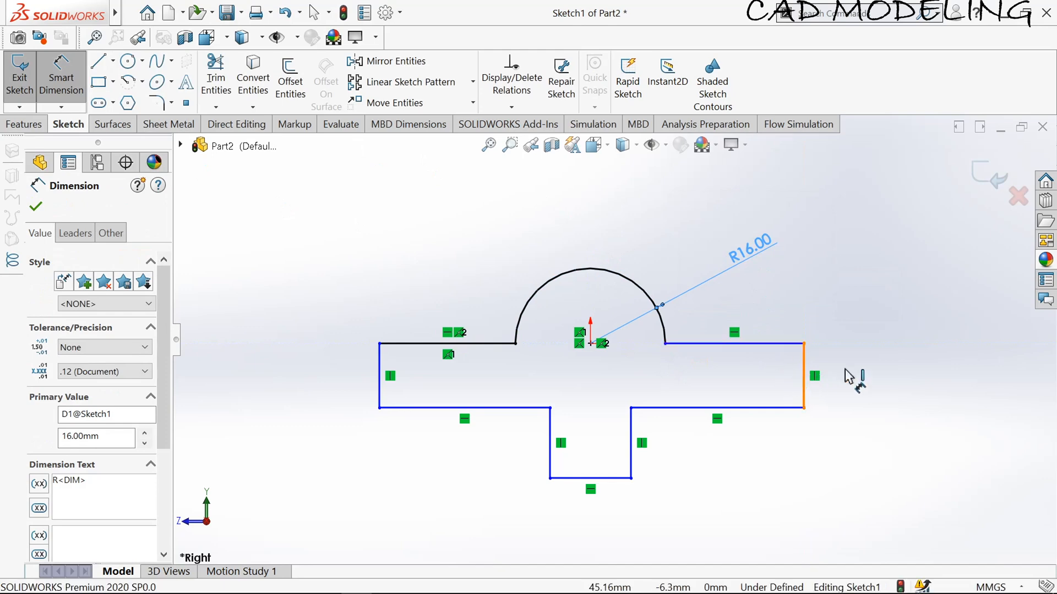
Dimension the vertical end line of the right arm to 19 mm
{"action": "left_click", "coordinate": [805, 378]}
{"action": "left_click", "coordinate": [867, 377]}
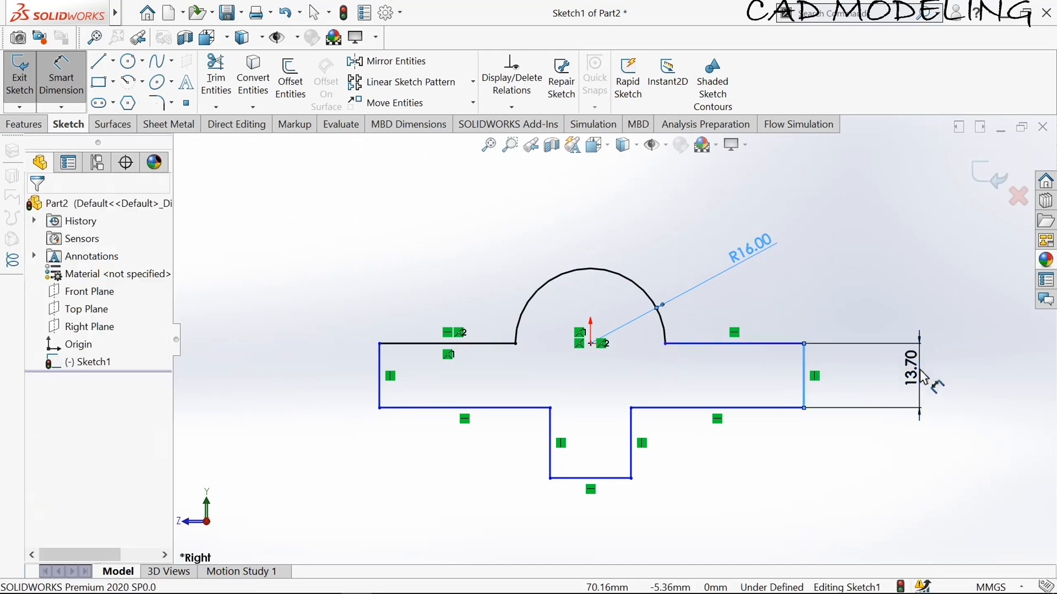
{"action": "type", "text": "19"}
{"action": "key", "text": "Return"}
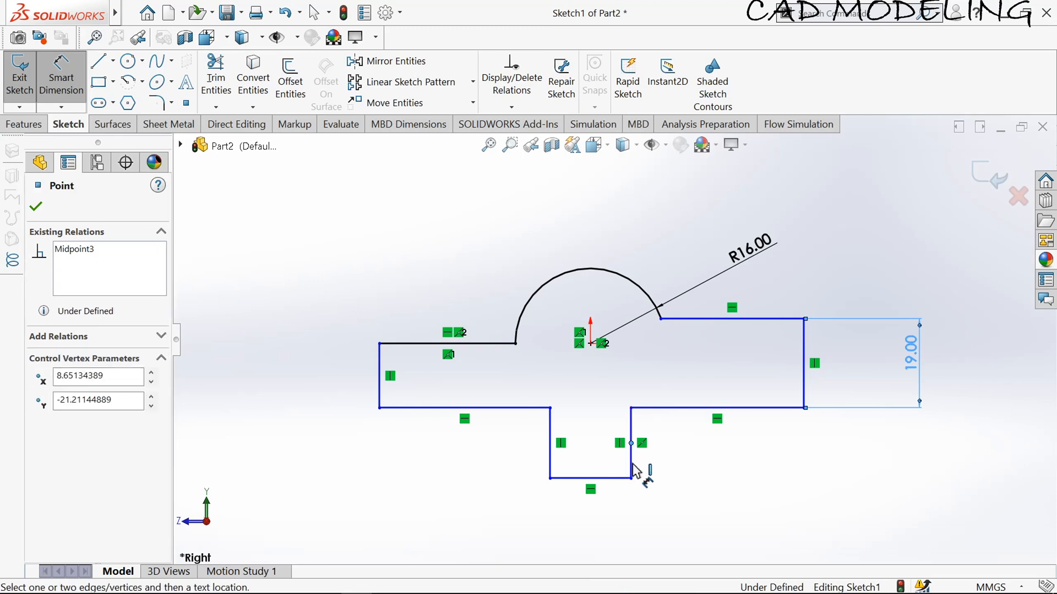
{"action": "left_click", "coordinate": [55, 77]}
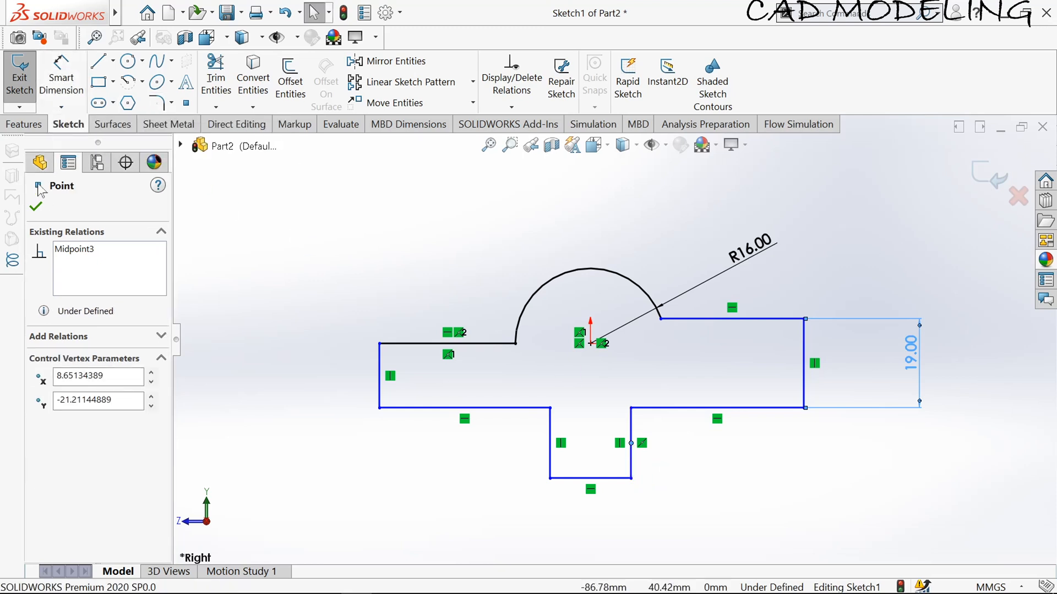
{"action": "left_click", "coordinate": [35, 207]}
{"action": "left_click", "coordinate": [330, 198]}
Dimension the right vertical side of the lower stem to 16 mm
{"action": "left_click", "coordinate": [60, 74]}
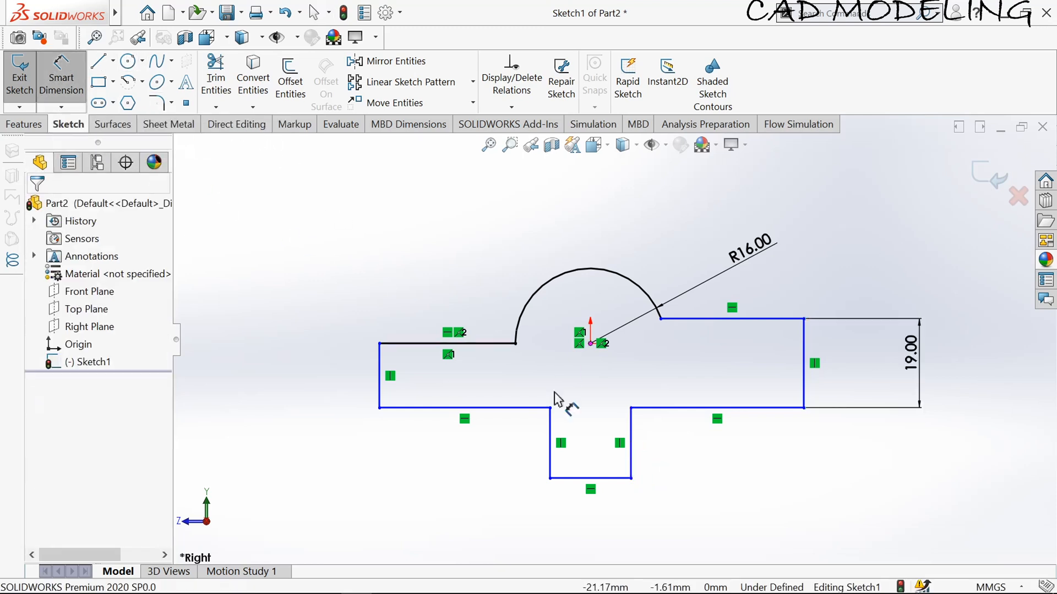
{"action": "left_click", "coordinate": [633, 457]}
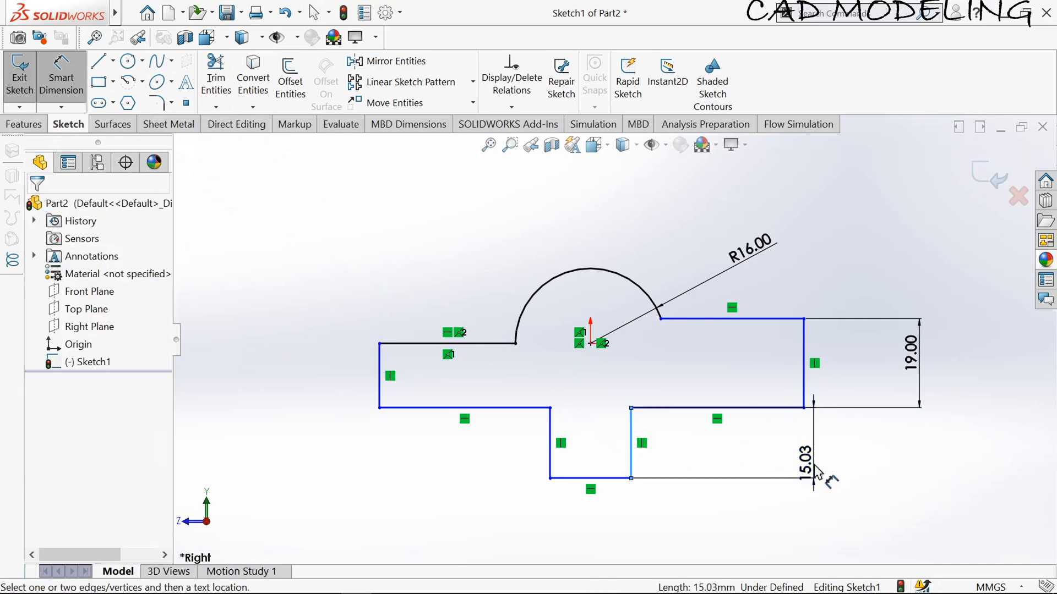
{"action": "left_click", "coordinate": [831, 483]}
{"action": "type", "text": "16"}
{"action": "key", "text": "Return"}
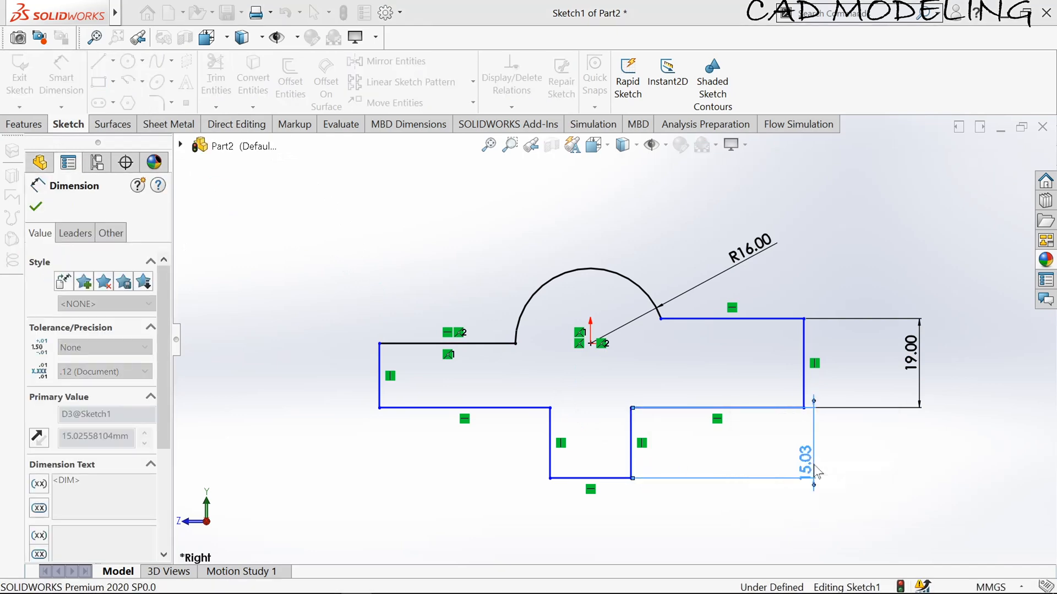
Dimension the width of the lower stem's bottom line to 24 mm
{"action": "left_click", "coordinate": [595, 483]}
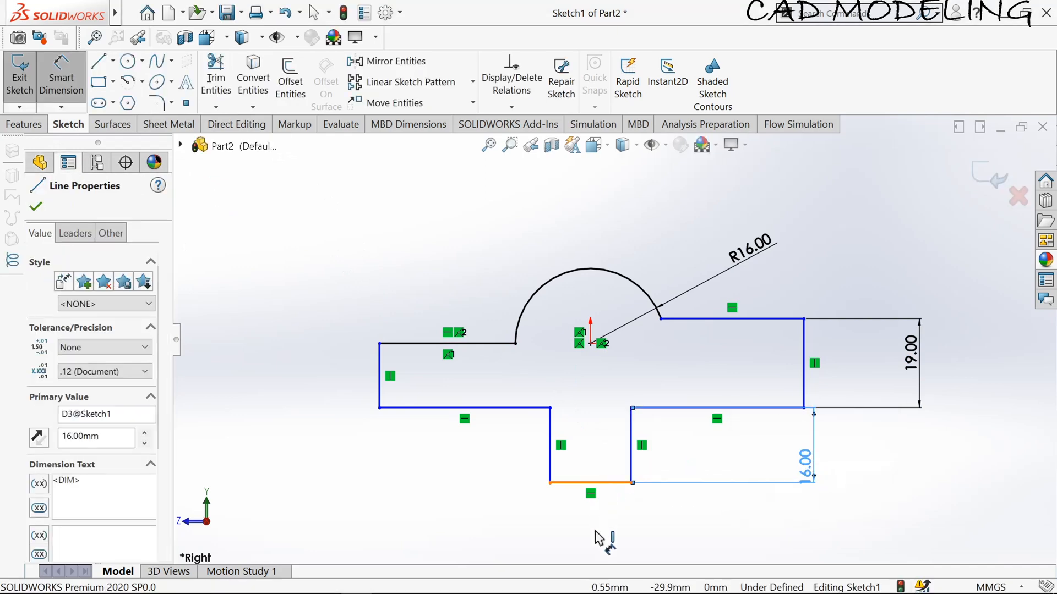
{"action": "left_click", "coordinate": [591, 540]}
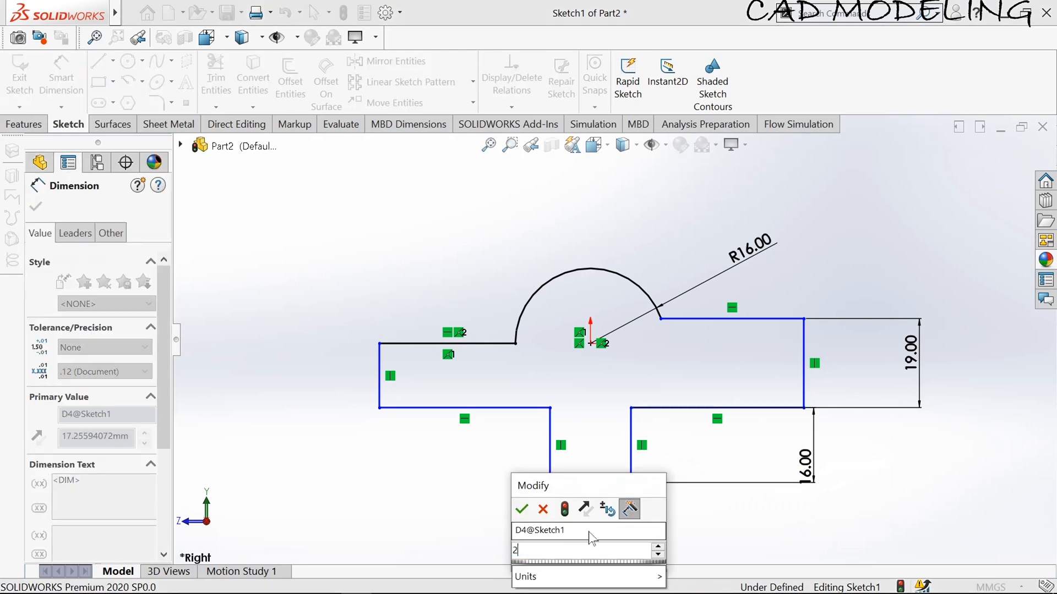
{"action": "type", "text": "24"}
{"action": "key", "text": "Return"}
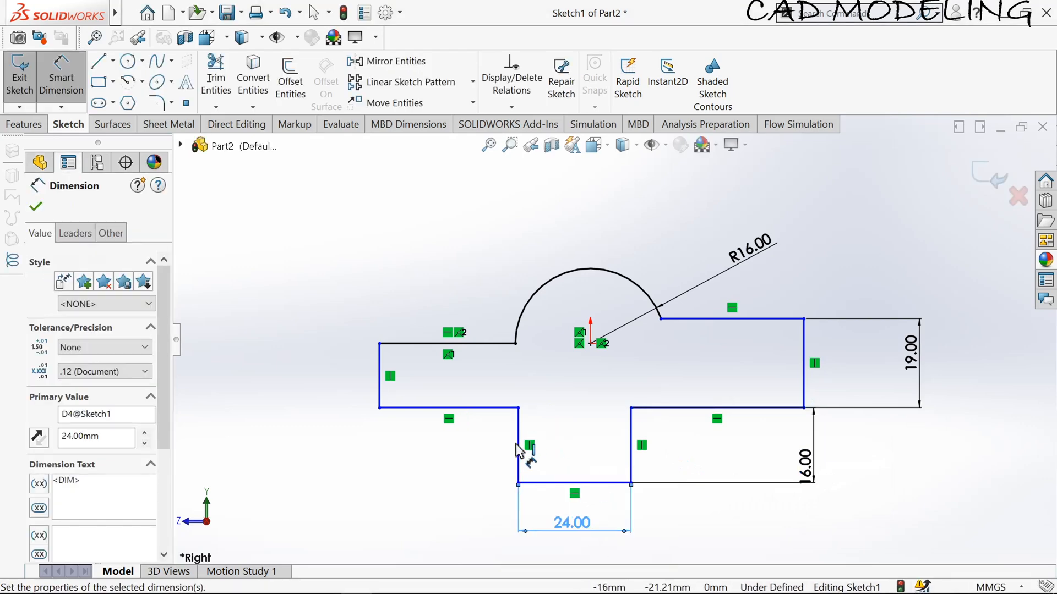
Set the horizontal distance between the stem's left side and the origin to 12 mm
{"action": "left_click", "coordinate": [518, 448]}
{"action": "left_click", "coordinate": [590, 342]}
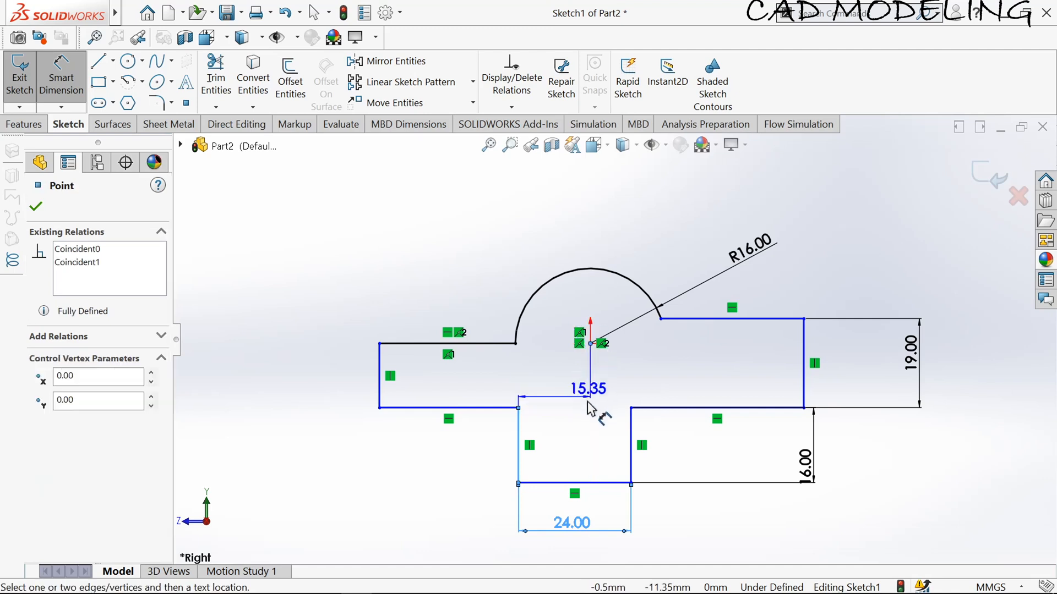
{"action": "left_click", "coordinate": [589, 413]}
{"action": "type", "text": "1"}
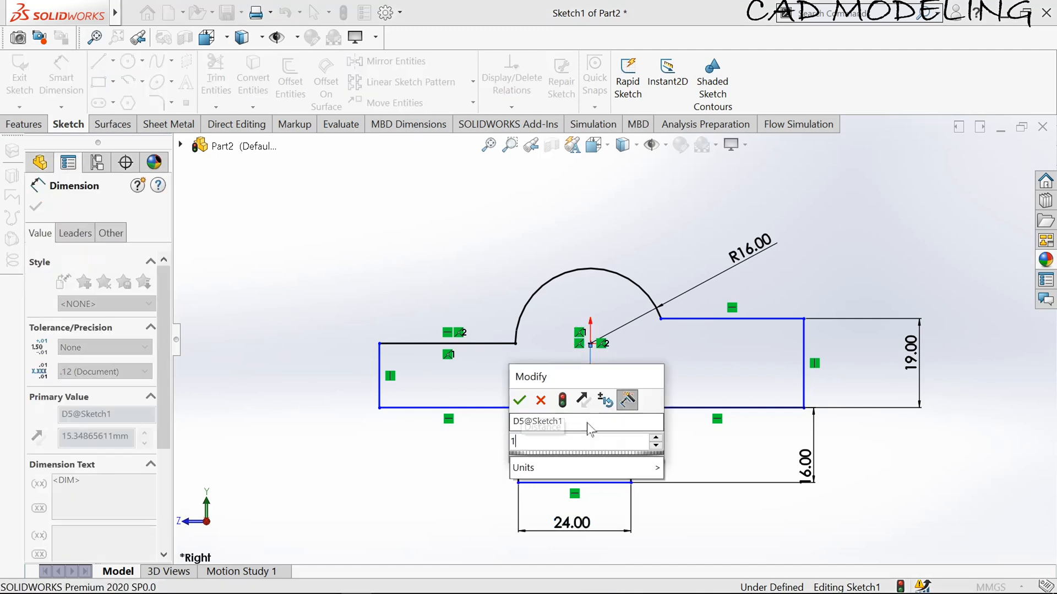
{"action": "type", "text": "2"}
{"action": "key", "text": "Return"}
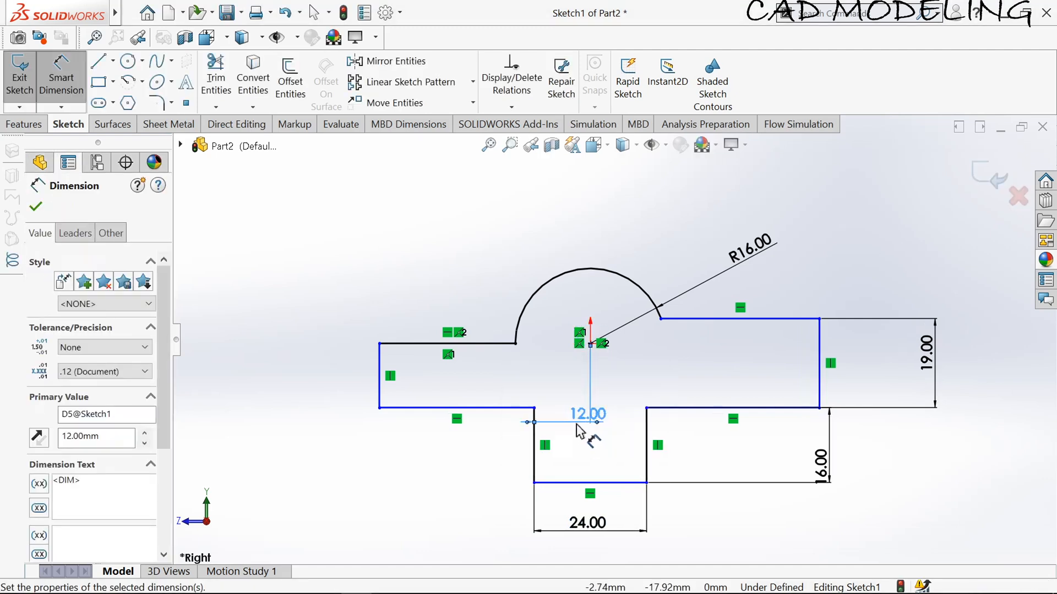
{"action": "scroll", "coordinate": [574, 370], "scroll_direction": "down", "scroll_amount": 2}
{"action": "scroll", "coordinate": [574, 371], "scroll_direction": "up", "scroll_amount": 2}
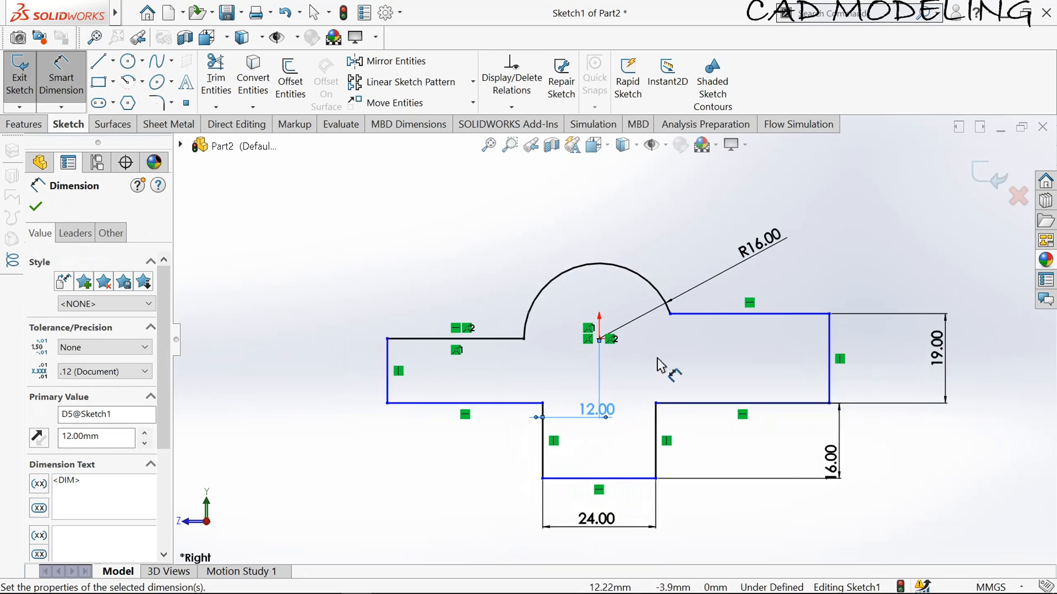
{"action": "left_click", "coordinate": [37, 210]}
{"action": "key", "text": "Escape"}
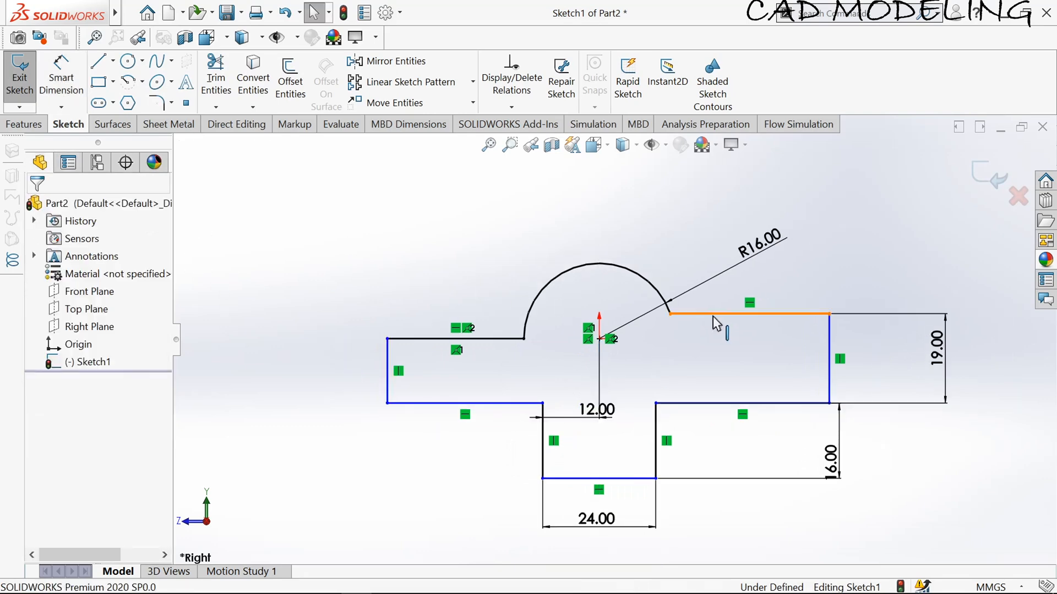
Make the right arm's top line coincident with the arc's centre point at the origin
{"action": "left_click", "coordinate": [714, 316]}
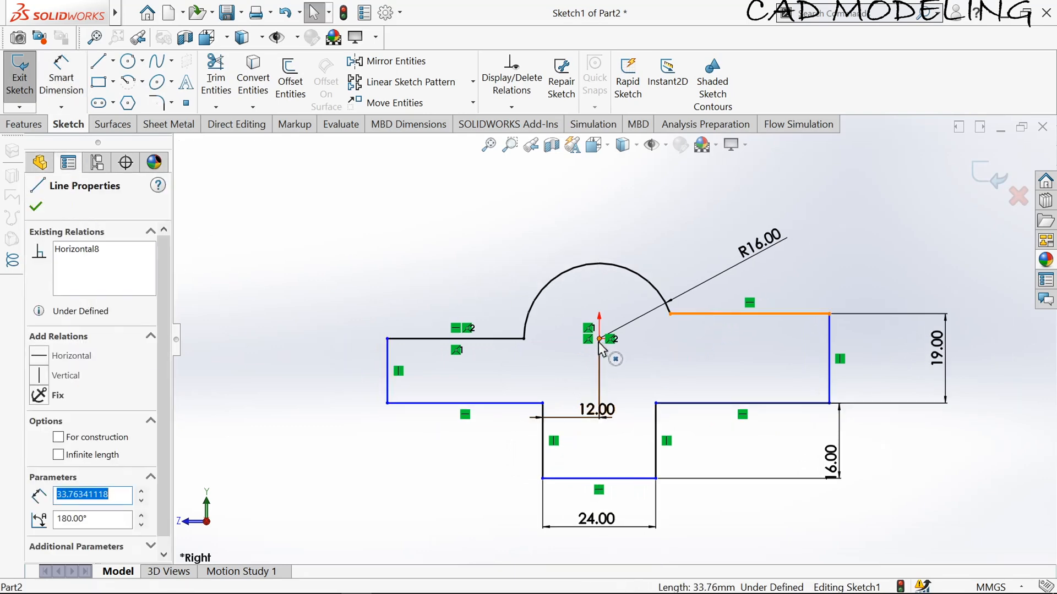
{"action": "left_click", "coordinate": [599, 339], "text": "ctrl"}
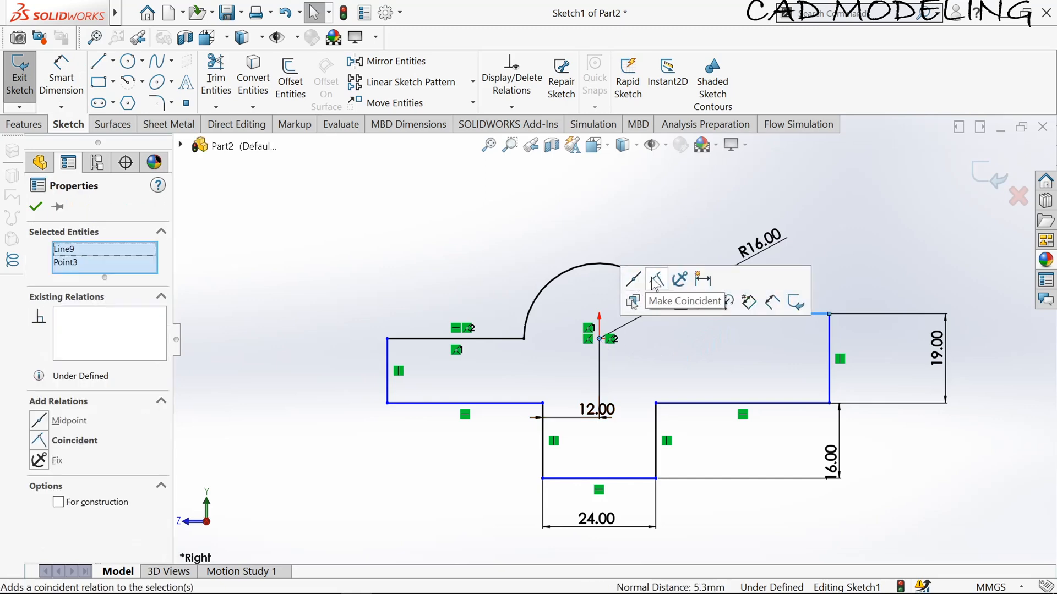
{"action": "left_click", "coordinate": [655, 281]}
{"action": "left_click", "coordinate": [35, 209]}
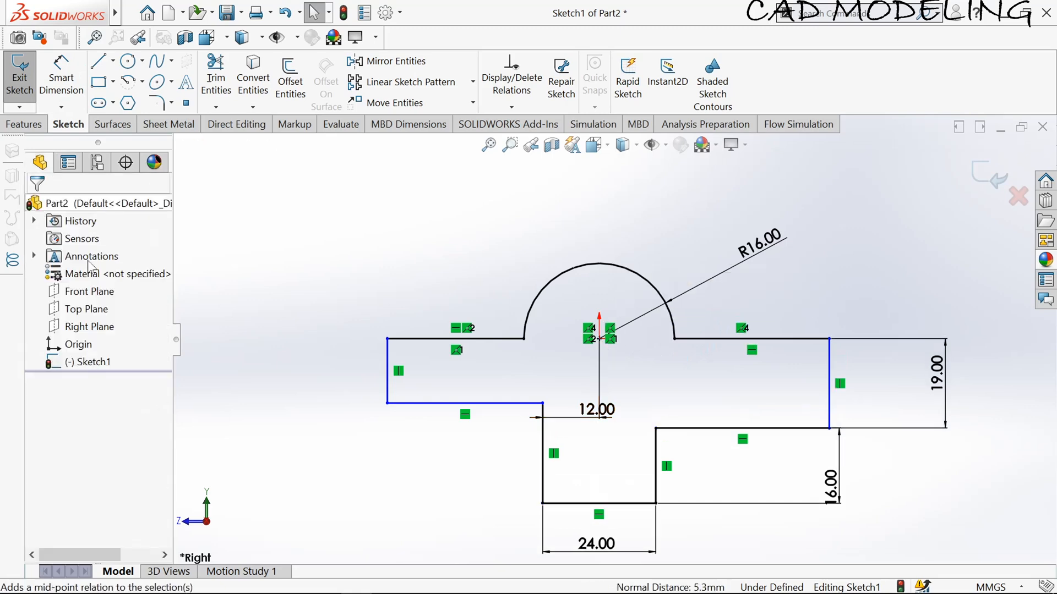
{"action": "scroll", "coordinate": [504, 408], "scroll_direction": "down", "scroll_amount": 1}
{"action": "scroll", "coordinate": [503, 409], "scroll_direction": "up", "scroll_amount": 2}
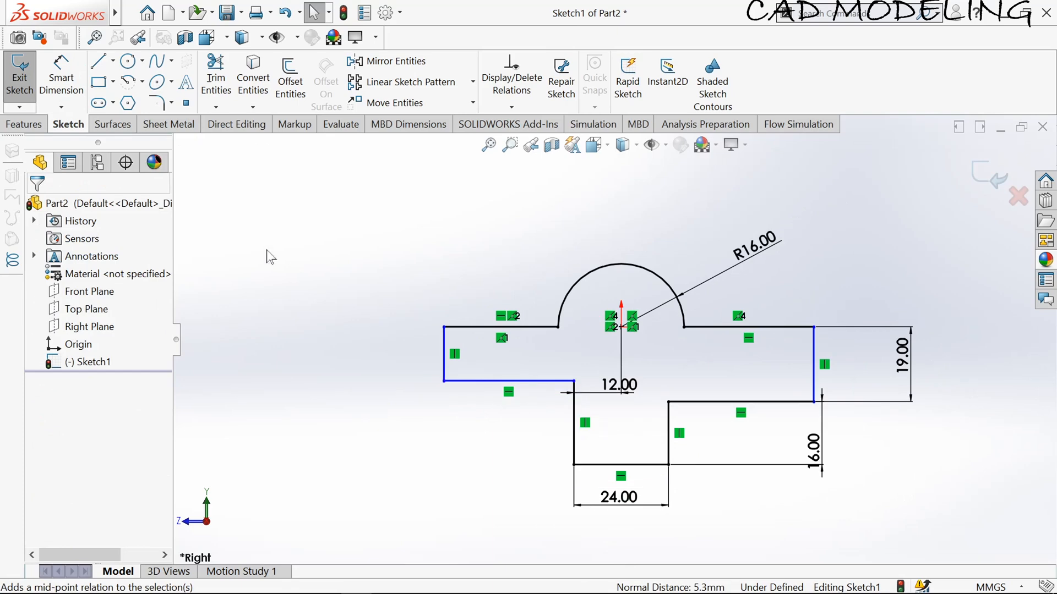
Dimension the left arm's vertical outer side to 19 mm
{"action": "left_click", "coordinate": [62, 80]}
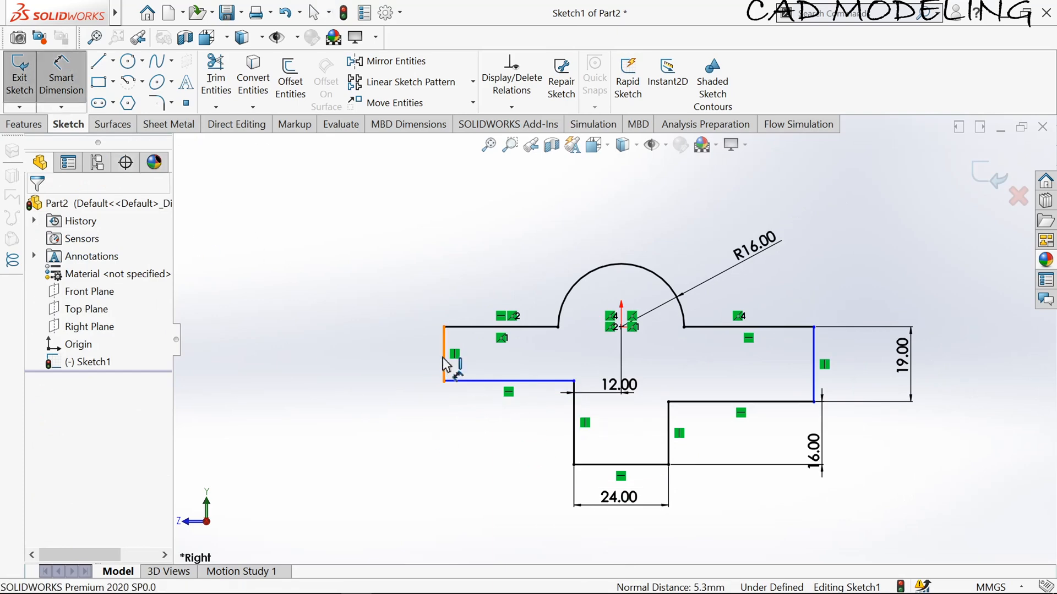
{"action": "left_click", "coordinate": [445, 365]}
{"action": "left_click", "coordinate": [353, 365]}
{"action": "type", "text": "1"}
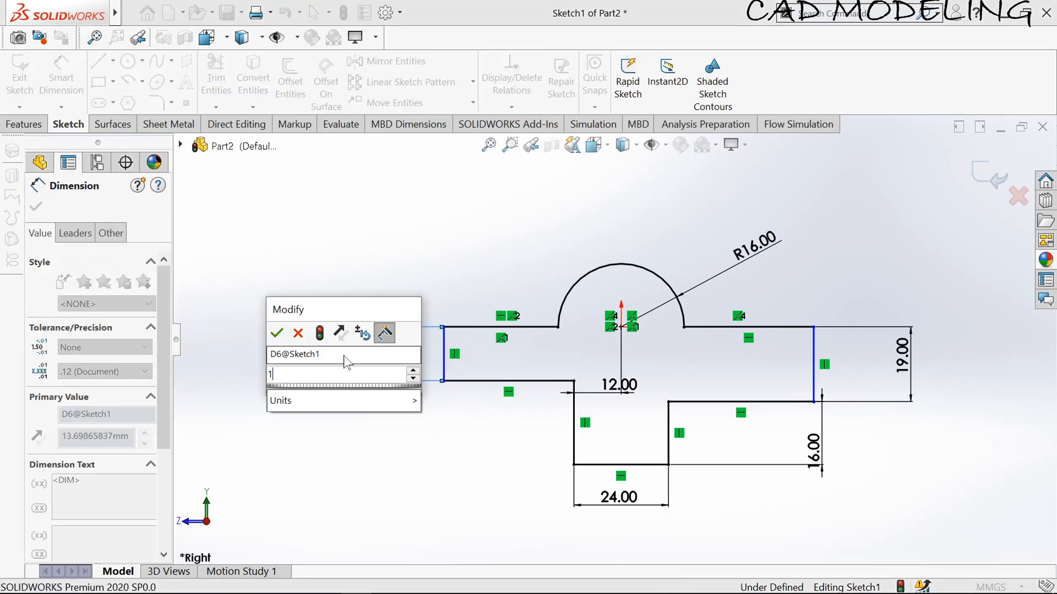
{"action": "type", "text": "9"}
{"action": "key", "text": "Return"}
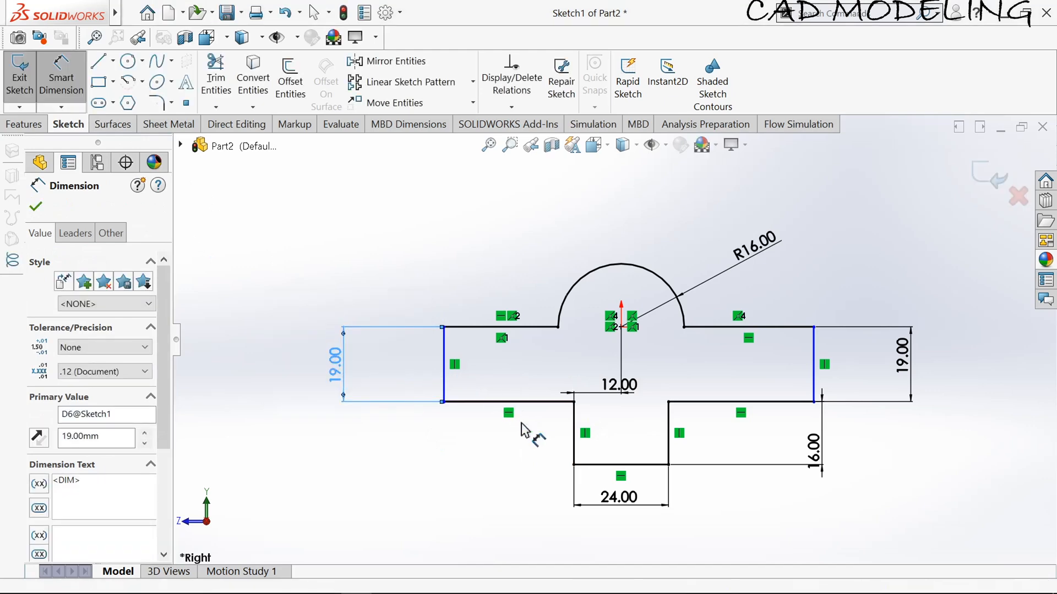
Dimension the overall width between the two arms' outer vertical sides to 68 mm
{"action": "scroll", "coordinate": [545, 437], "scroll_direction": "down", "scroll_amount": 1}
{"action": "scroll", "coordinate": [545, 437], "scroll_direction": "up", "scroll_amount": 1}
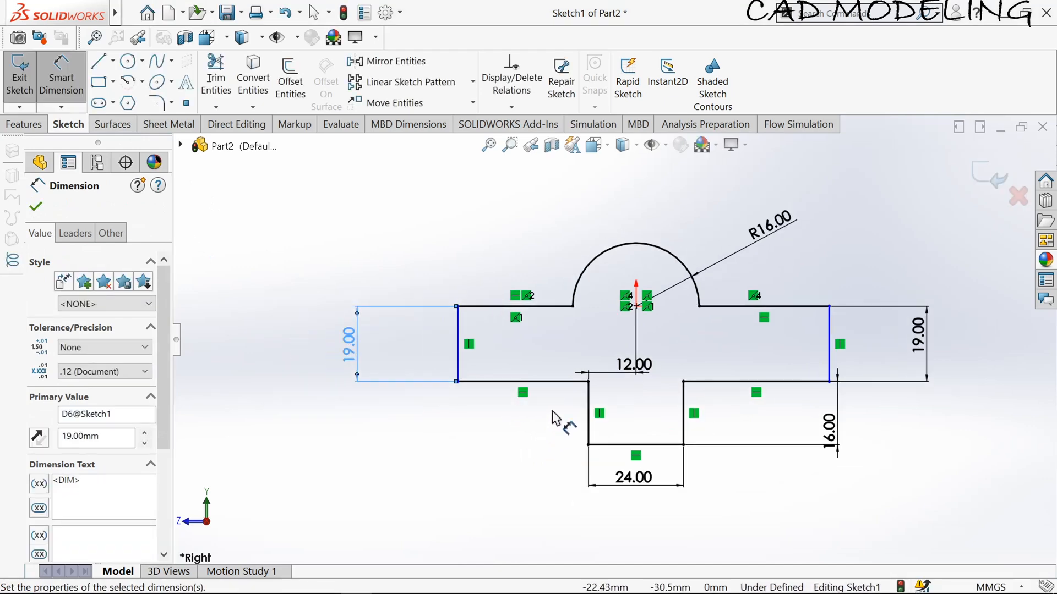
{"action": "left_click", "coordinate": [457, 346]}
{"action": "left_click", "coordinate": [829, 343]}
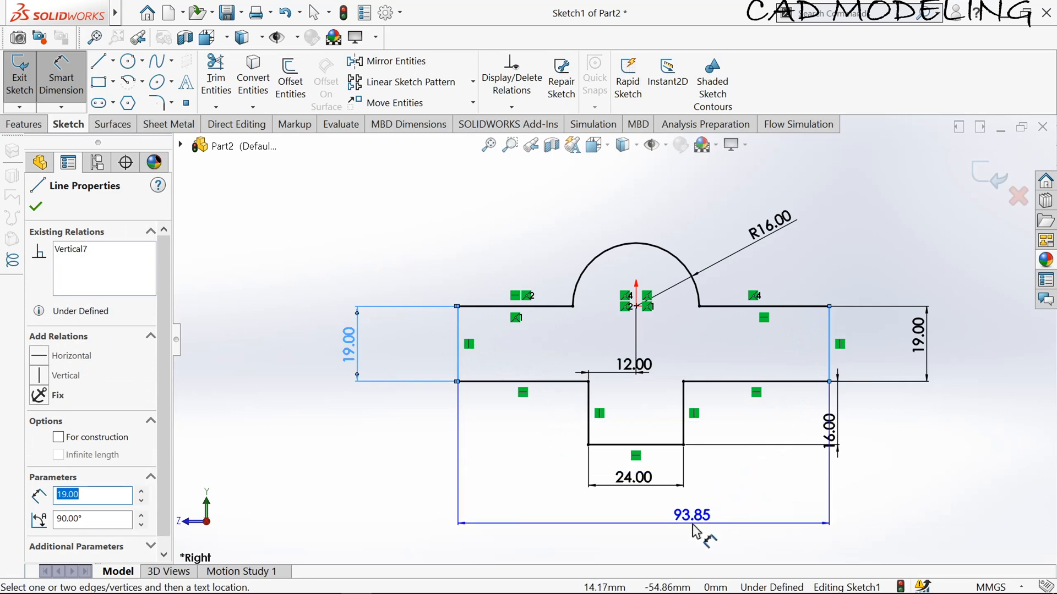
{"action": "left_click", "coordinate": [692, 531]}
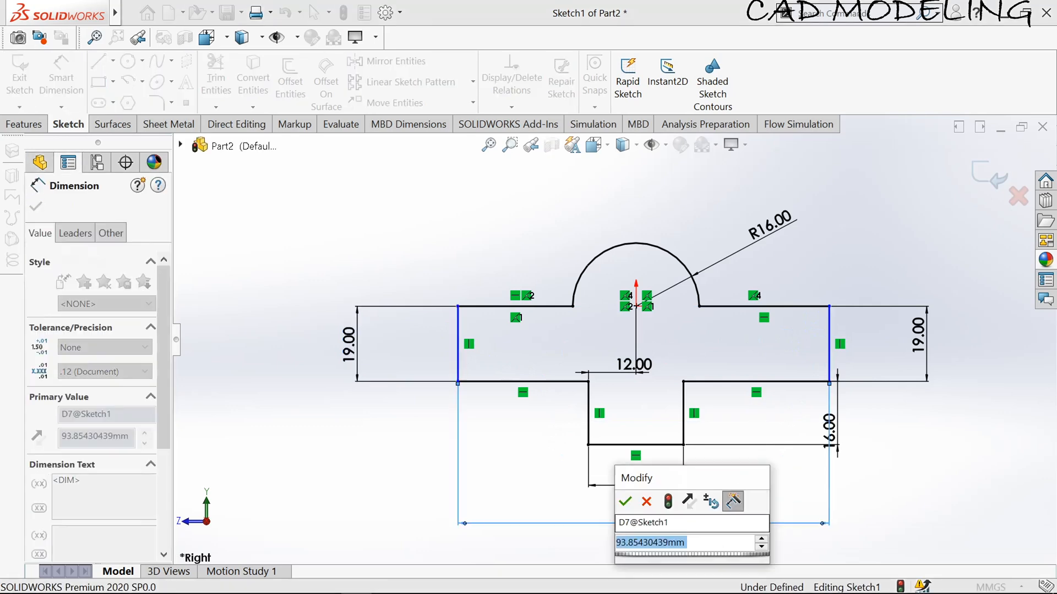
{"action": "type", "text": "68"}
{"action": "key", "text": "Return"}
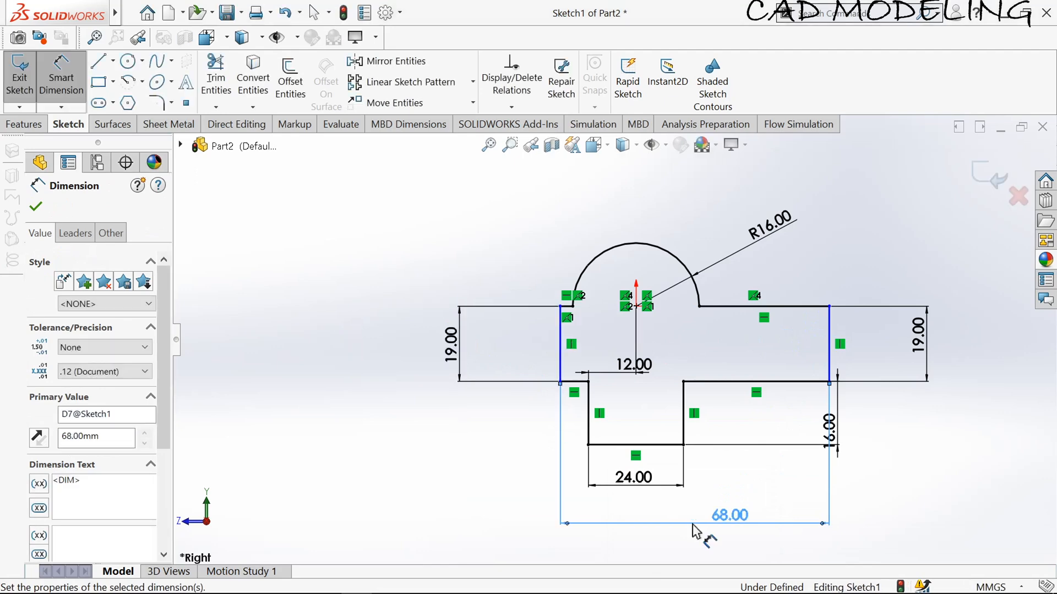
Set the horizontal distance between the left arm's outer side and the origin to 34 mm
{"action": "left_click", "coordinate": [561, 362]}
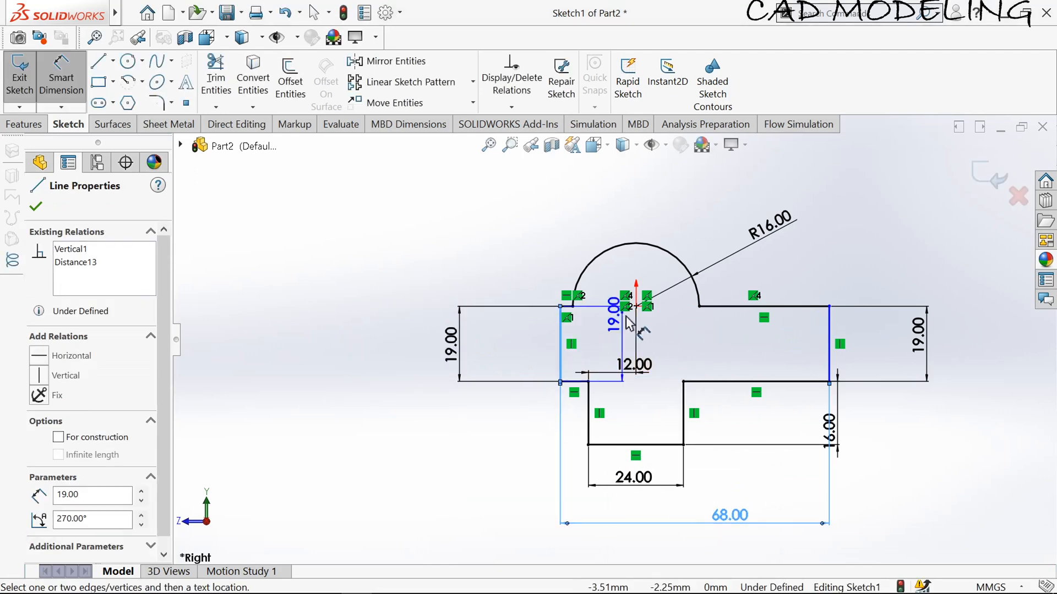
{"action": "left_click", "coordinate": [636, 306]}
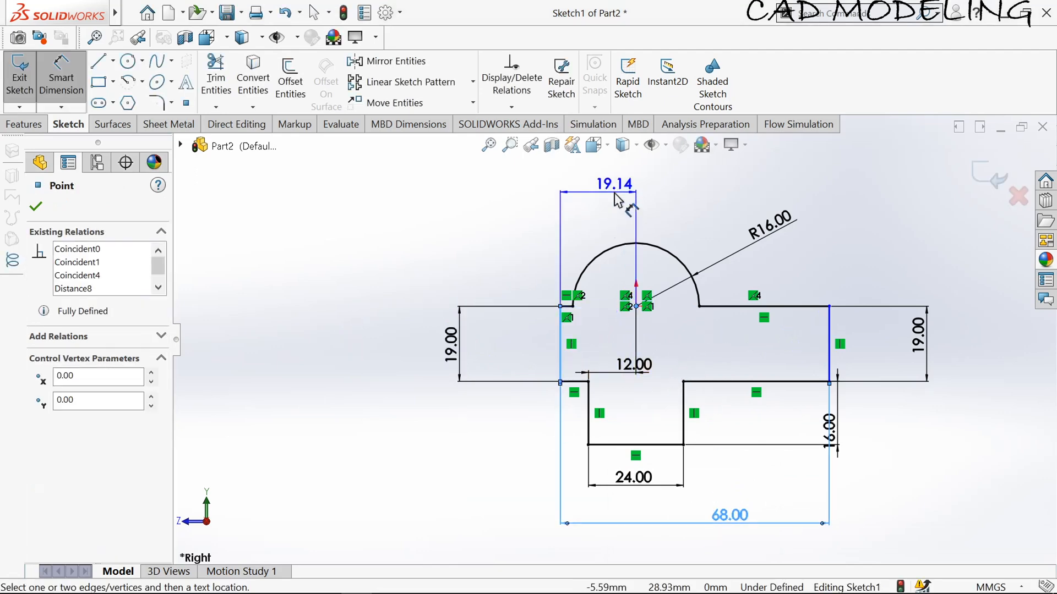
{"action": "left_click", "coordinate": [617, 201]}
{"action": "type", "text": "34"}
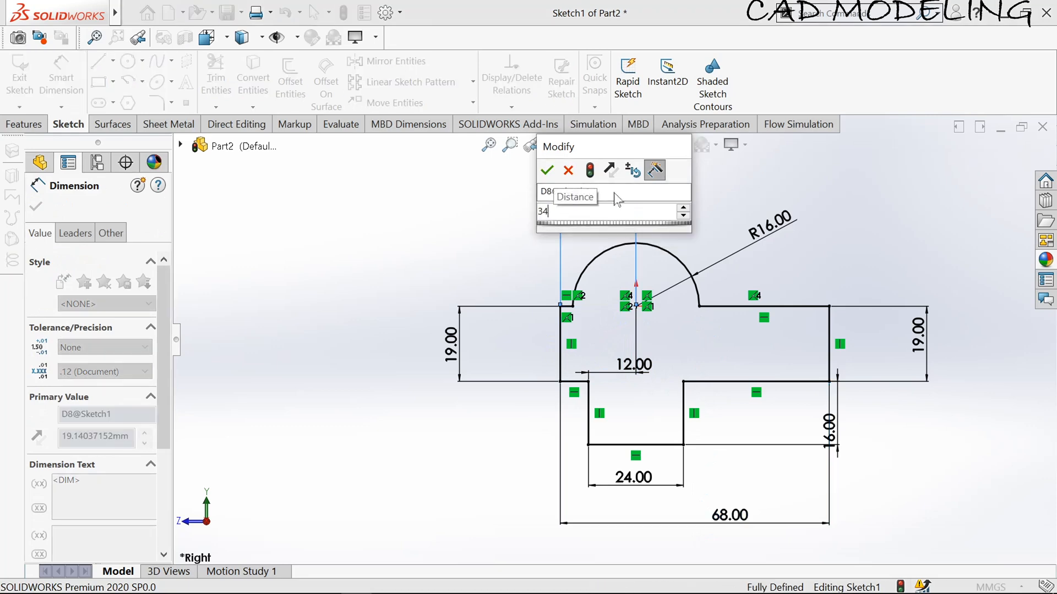
{"action": "key", "text": "Return"}
{"action": "left_click", "coordinate": [35, 208]}
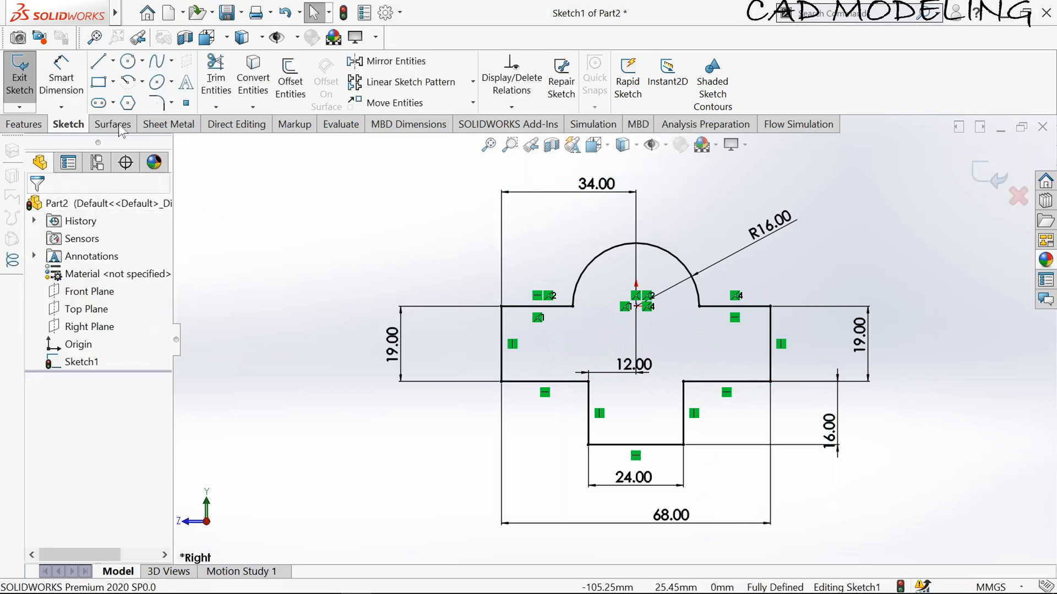
Draw a circle centred on the origin inside the semicircular top and dimension its diameter to 12 mm
{"action": "left_click", "coordinate": [130, 63]}
{"action": "left_click", "coordinate": [635, 306]}
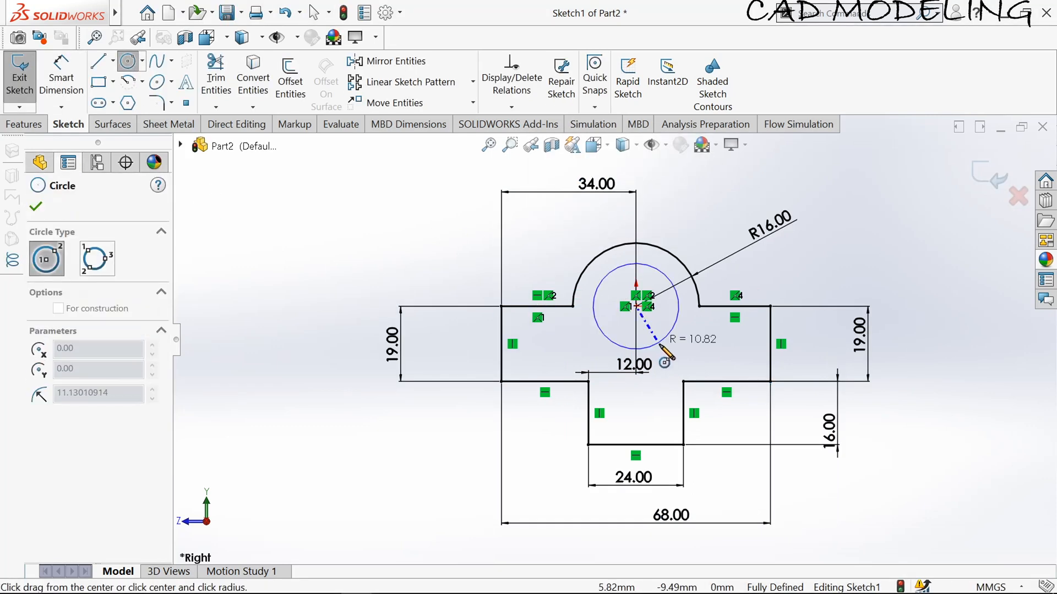
{"action": "left_click", "coordinate": [656, 338]}
{"action": "left_click", "coordinate": [61, 77]}
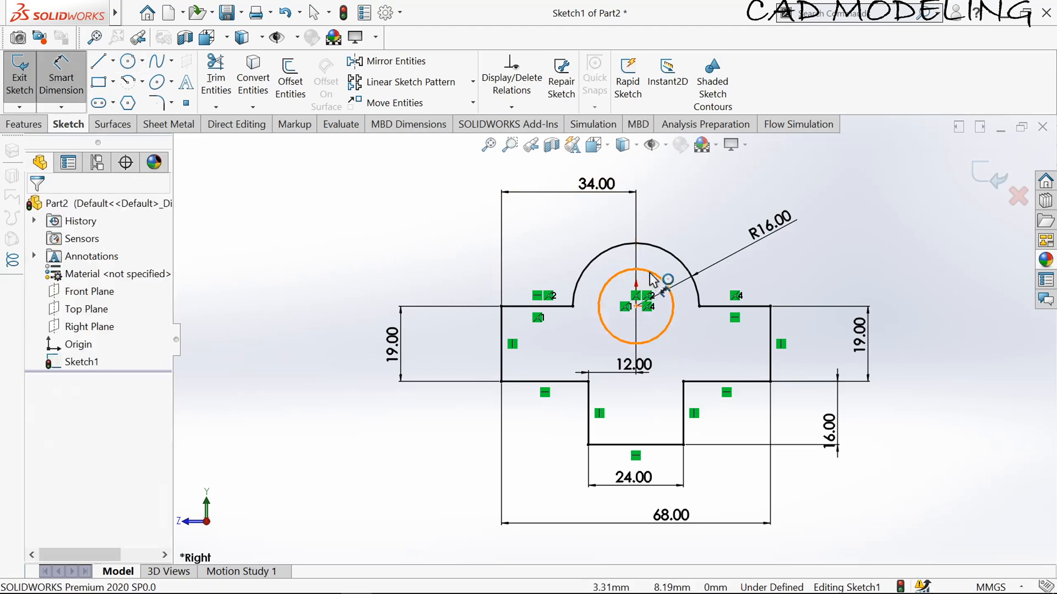
{"action": "left_click", "coordinate": [821, 245]}
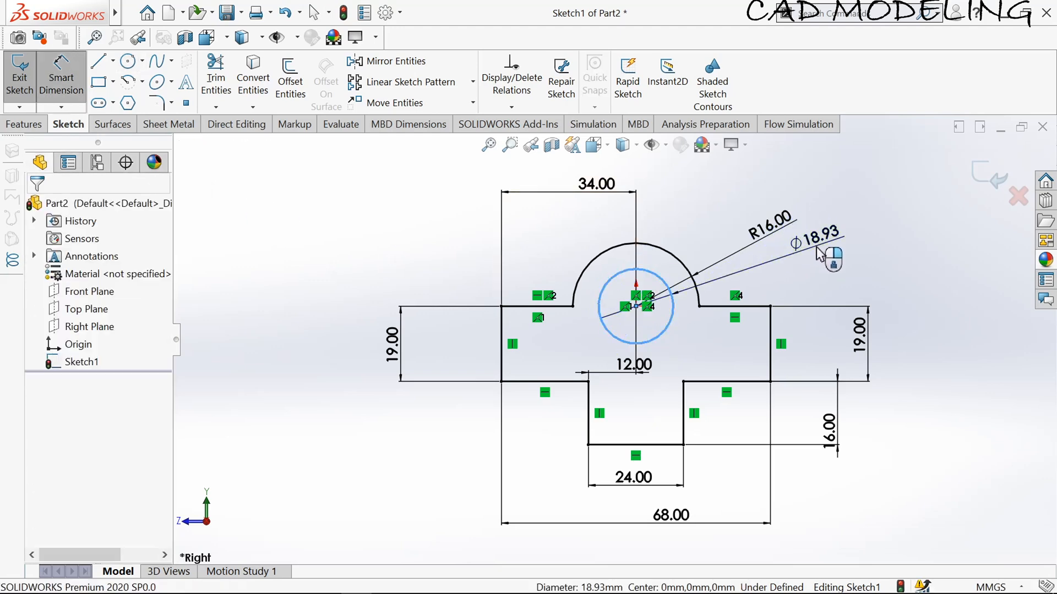
{"action": "type", "text": "12"}
{"action": "key", "text": "Return"}
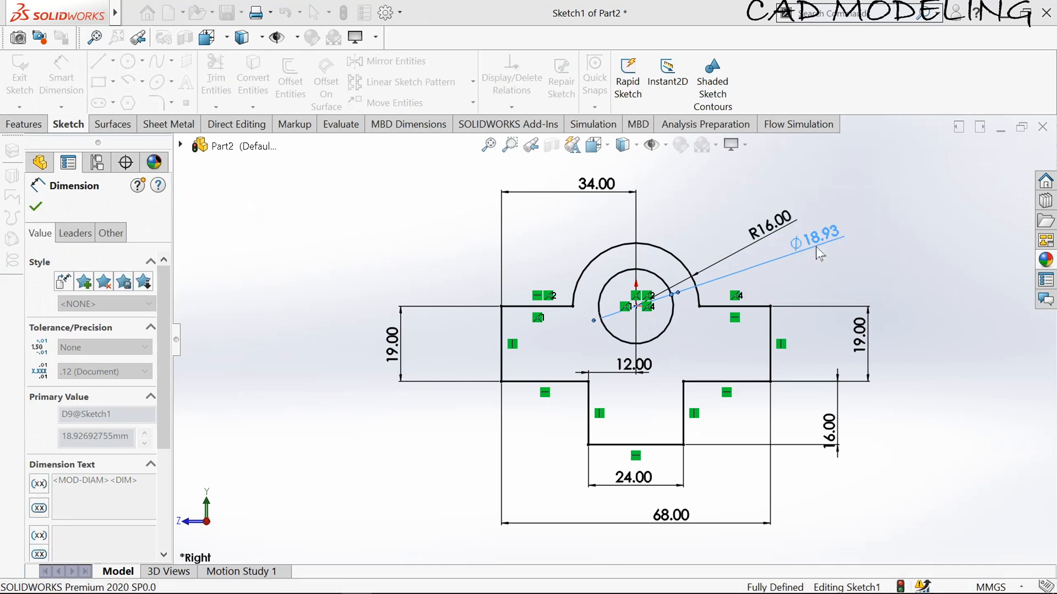
{"action": "left_click", "coordinate": [35, 210]}
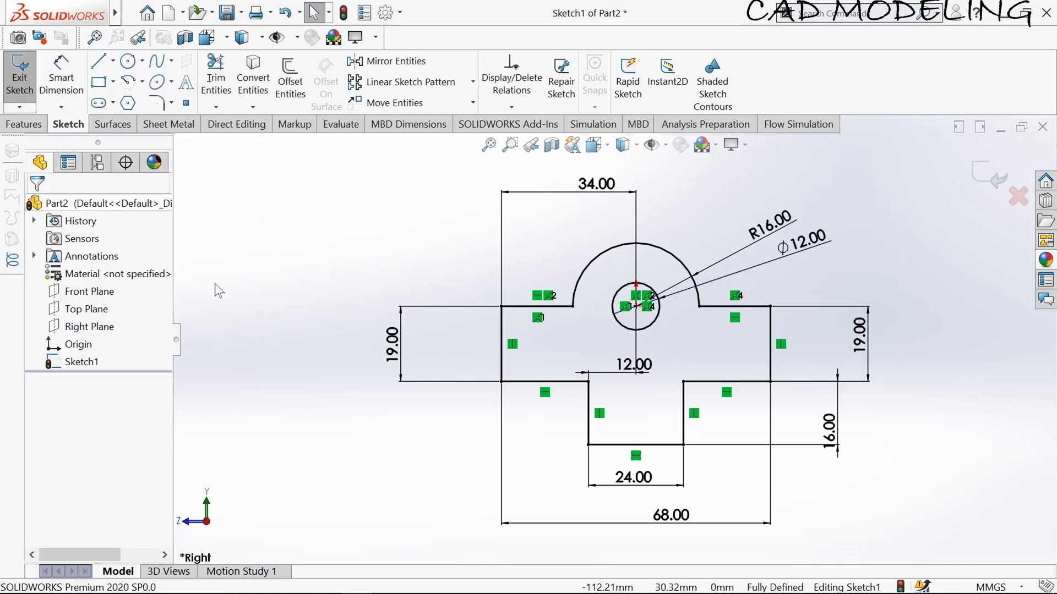
Close off the stem with a horizontal line between its two upper corners and exit the sketch
{"action": "key", "text": "f"}
{"action": "left_click", "coordinate": [96, 63]}
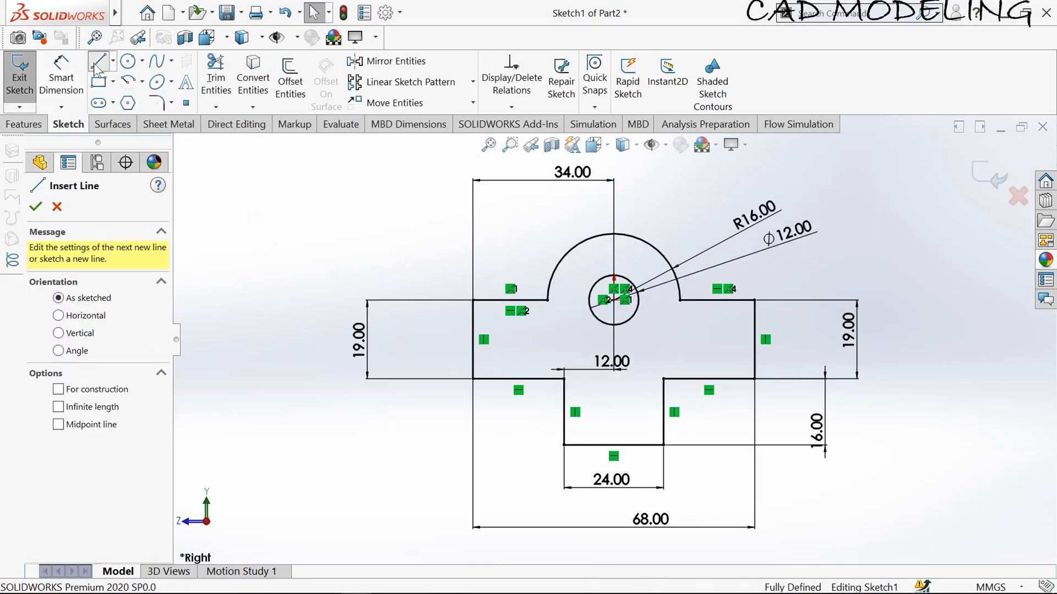
{"action": "left_click", "coordinate": [563, 379]}
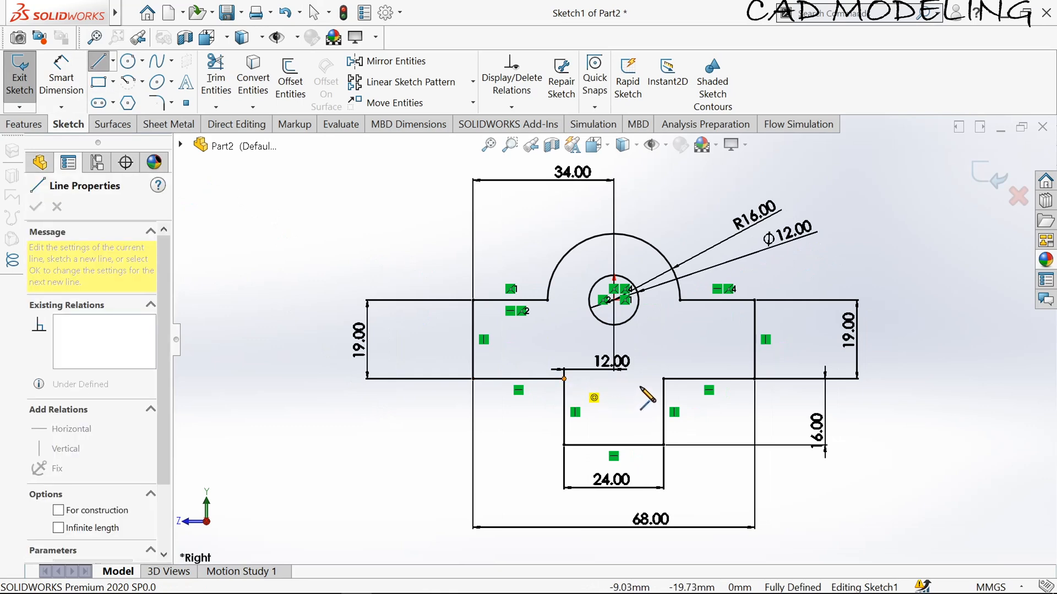
{"action": "left_click", "coordinate": [664, 379]}
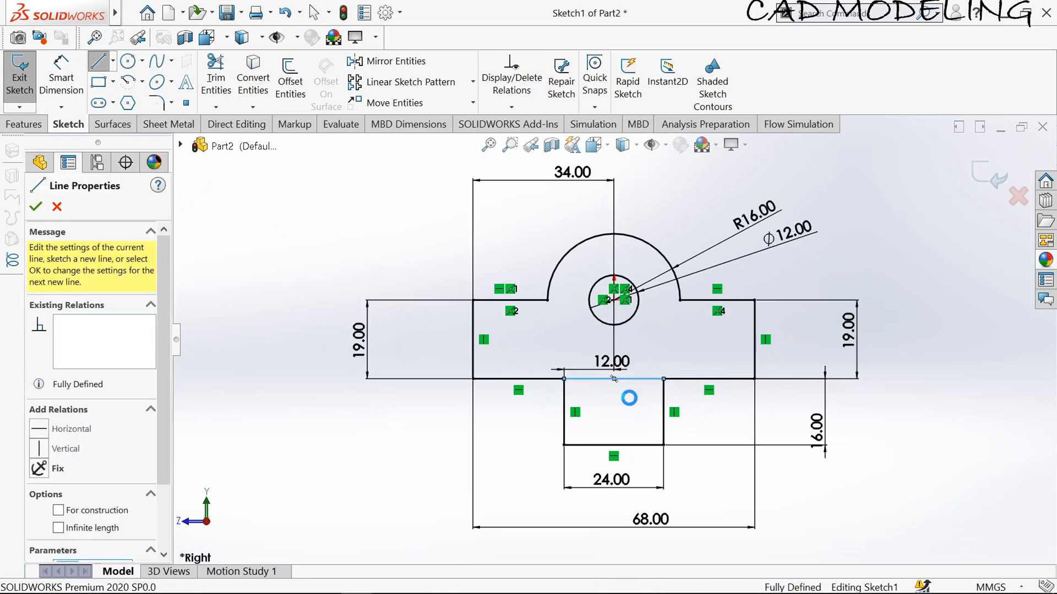
{"action": "key", "text": "Escape"}
{"action": "left_click", "coordinate": [21, 81]}
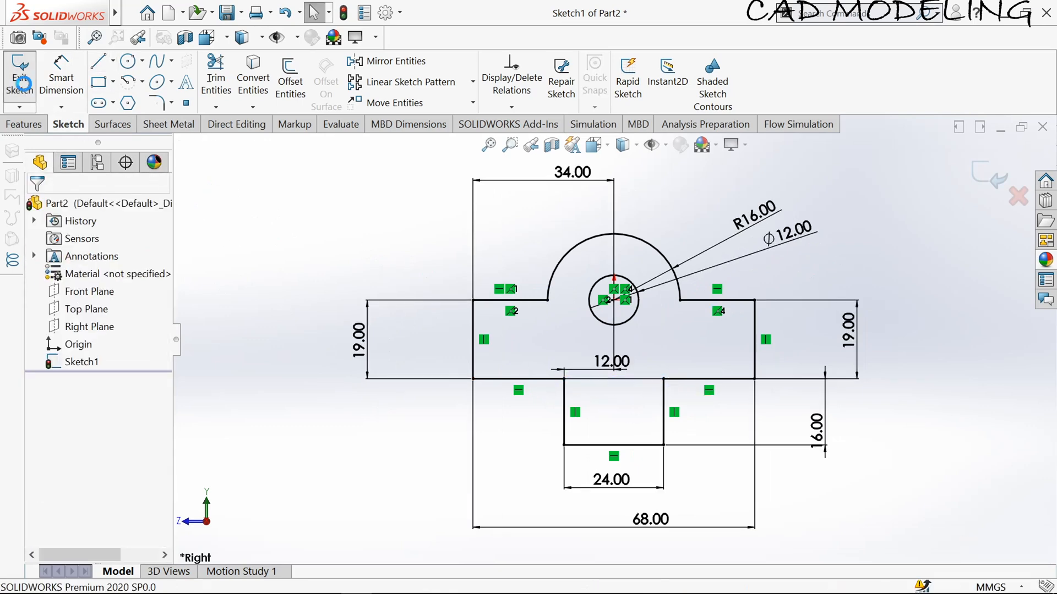
Extrude only the upper region of Sketch1, around the circular hole, 16 mm blind in the reversed direction
{"action": "middle_click_drag", "start_coordinate": [356, 251], "coordinate": [320, 264]}
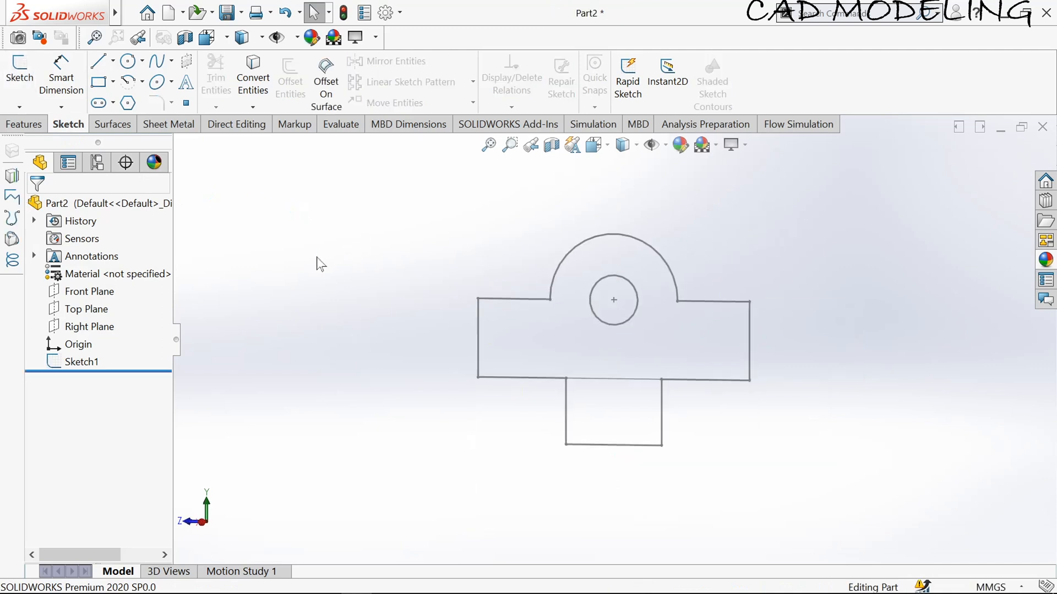
{"action": "scroll", "coordinate": [425, 254], "scroll_direction": "up", "scroll_amount": 1}
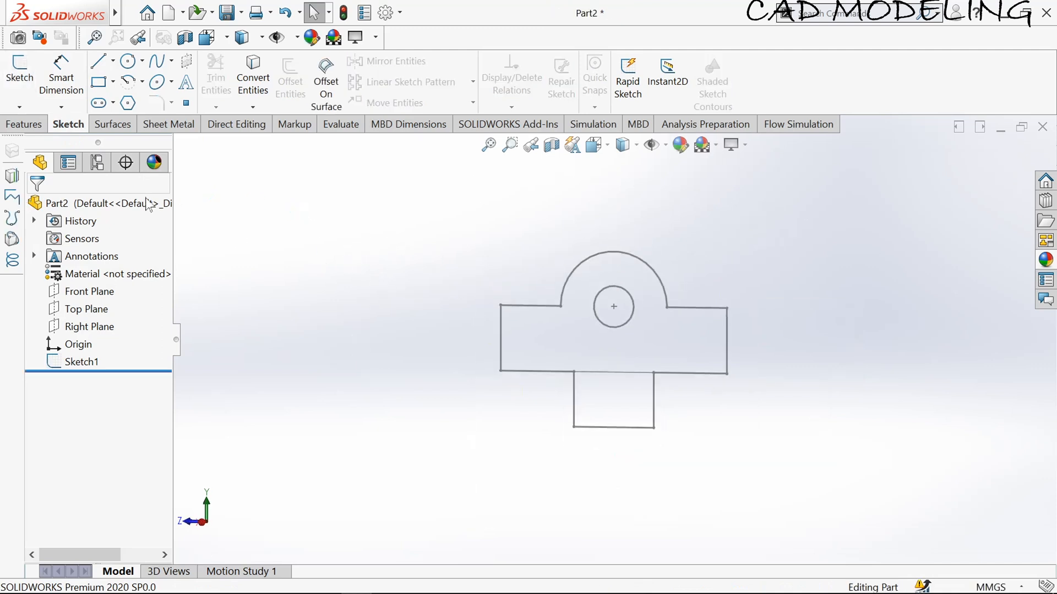
{"action": "left_click", "coordinate": [24, 125]}
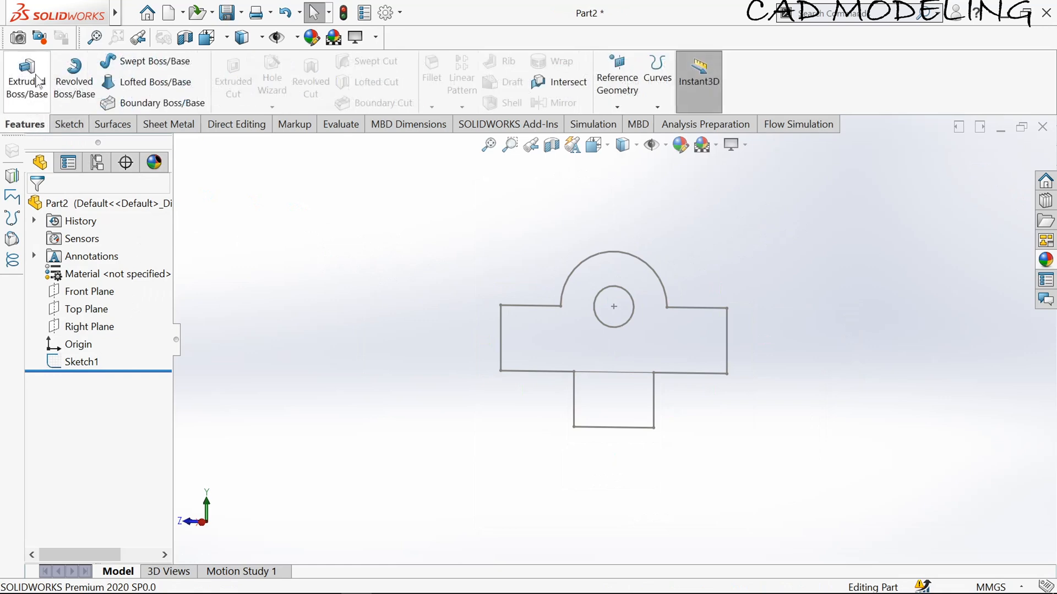
{"action": "left_click", "coordinate": [29, 71]}
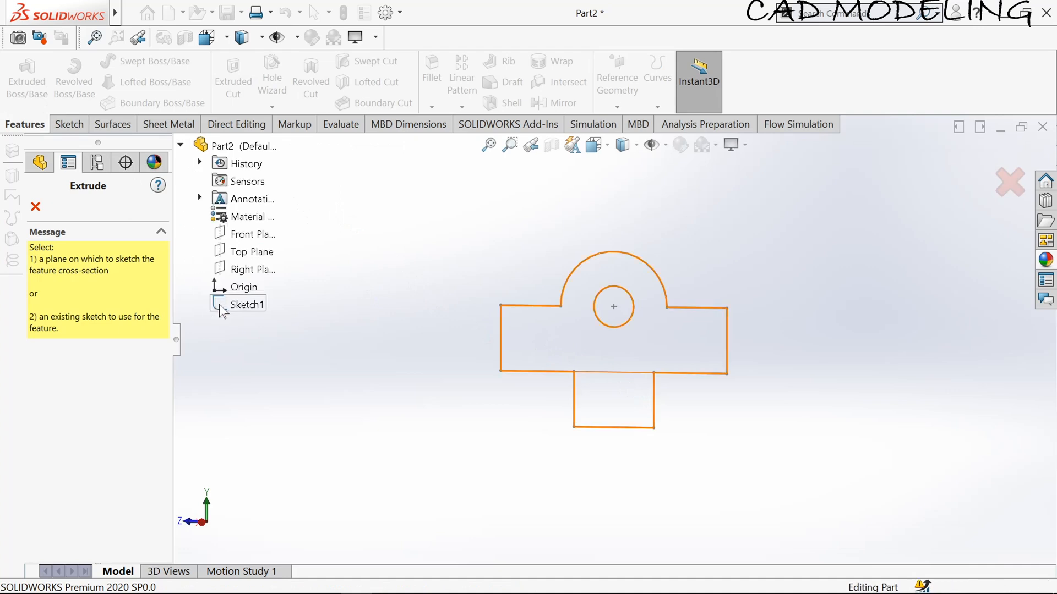
{"action": "left_click", "coordinate": [220, 306]}
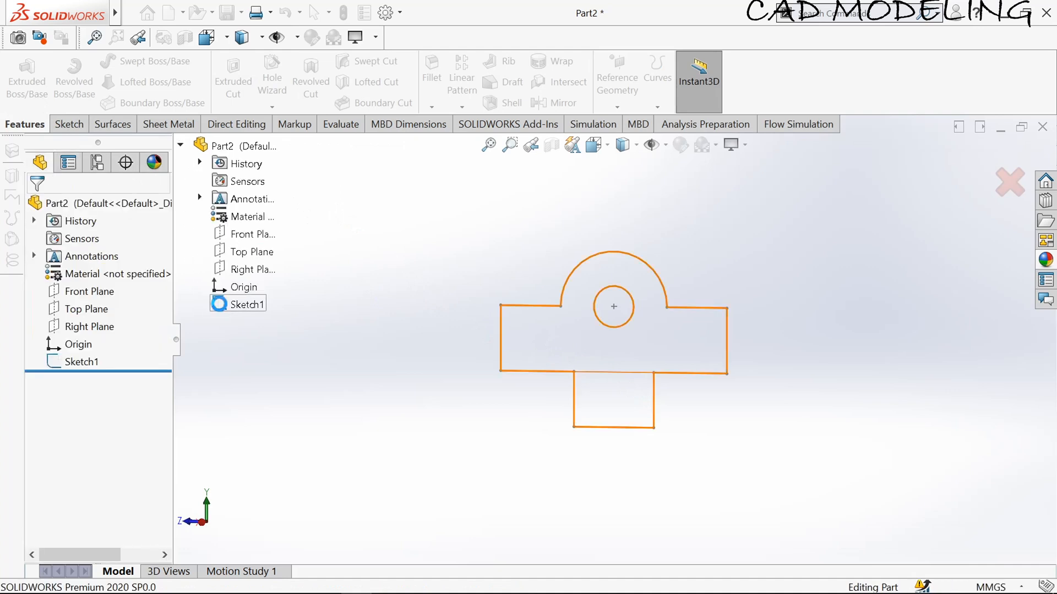
{"action": "left_click", "coordinate": [540, 345]}
{"action": "mouse_move", "coordinate": [534, 345]}
{"action": "middle_mouse_down"}
{"action": "mouse_move", "coordinate": [394, 383]}
{"action": "mouse_move", "coordinate": [434, 419]}
{"action": "middle_mouse_up"}
{"action": "key", "text": "f"}
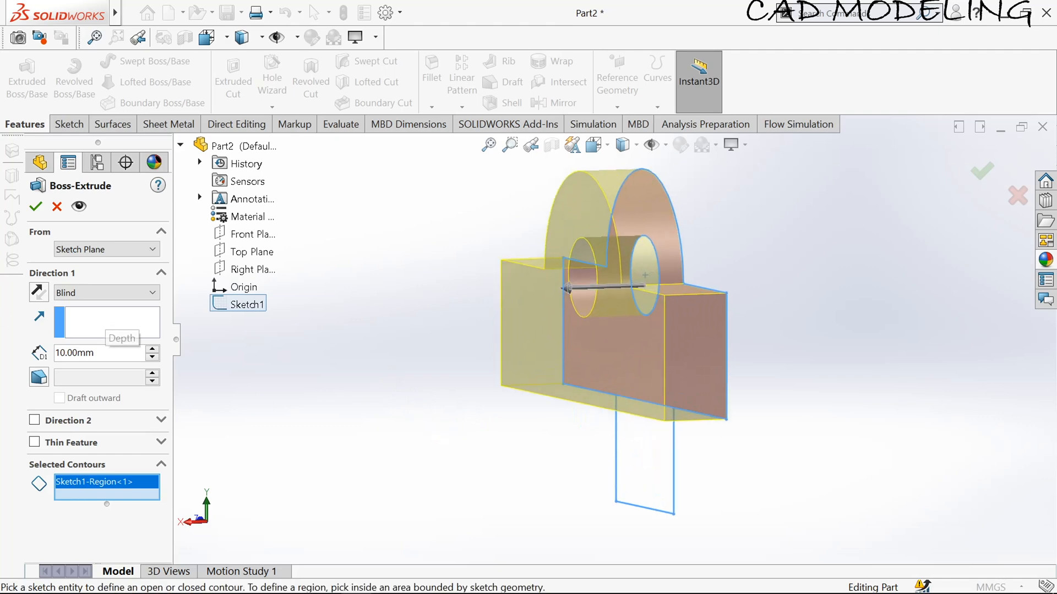
{"action": "type", "text": "16"}
{"action": "key", "text": "Return"}
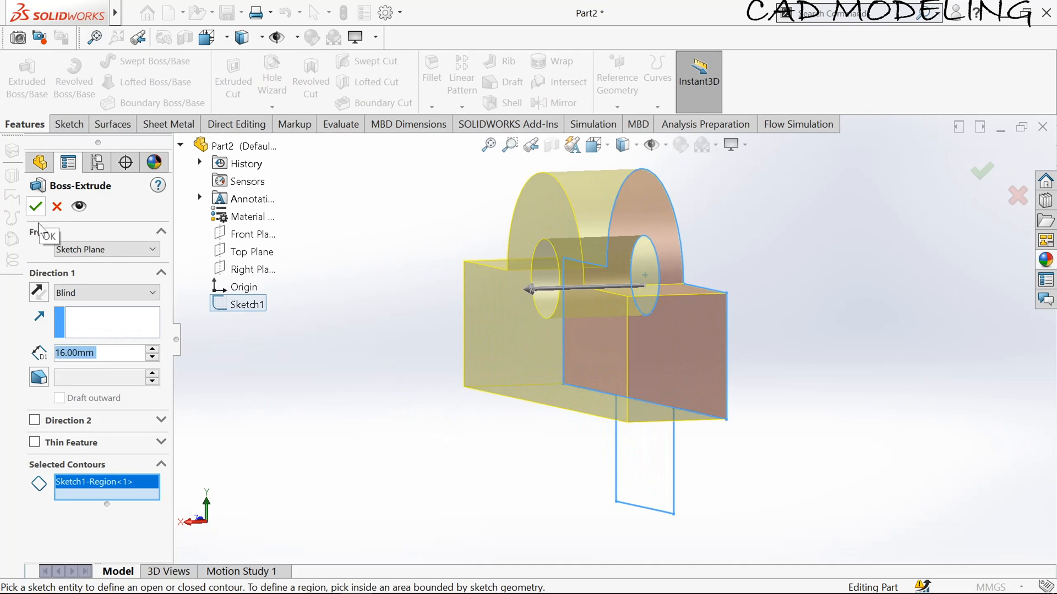
{"action": "left_click", "coordinate": [36, 294]}
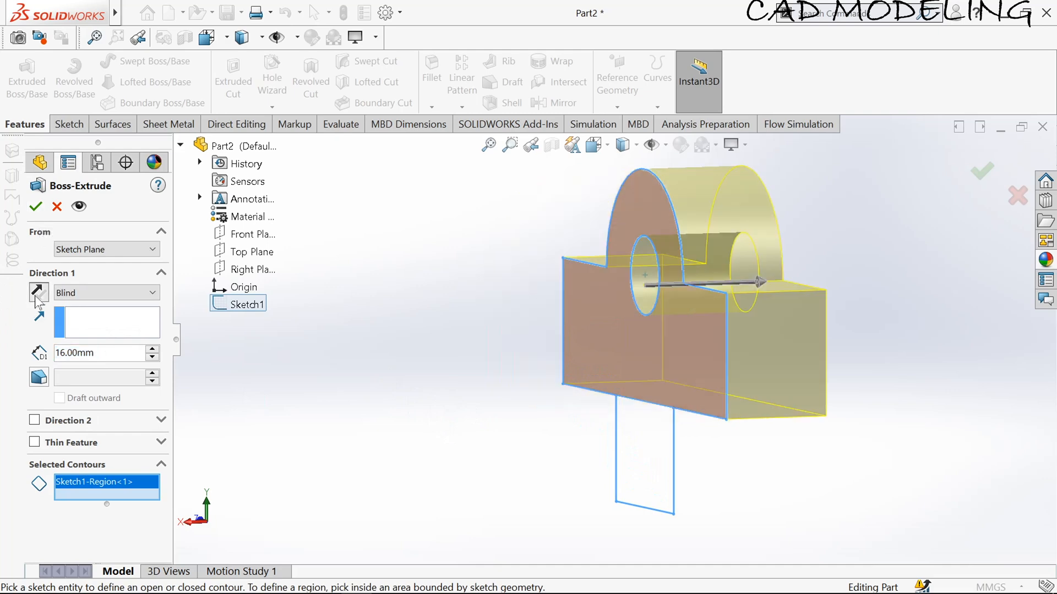
{"action": "left_click", "coordinate": [36, 207]}
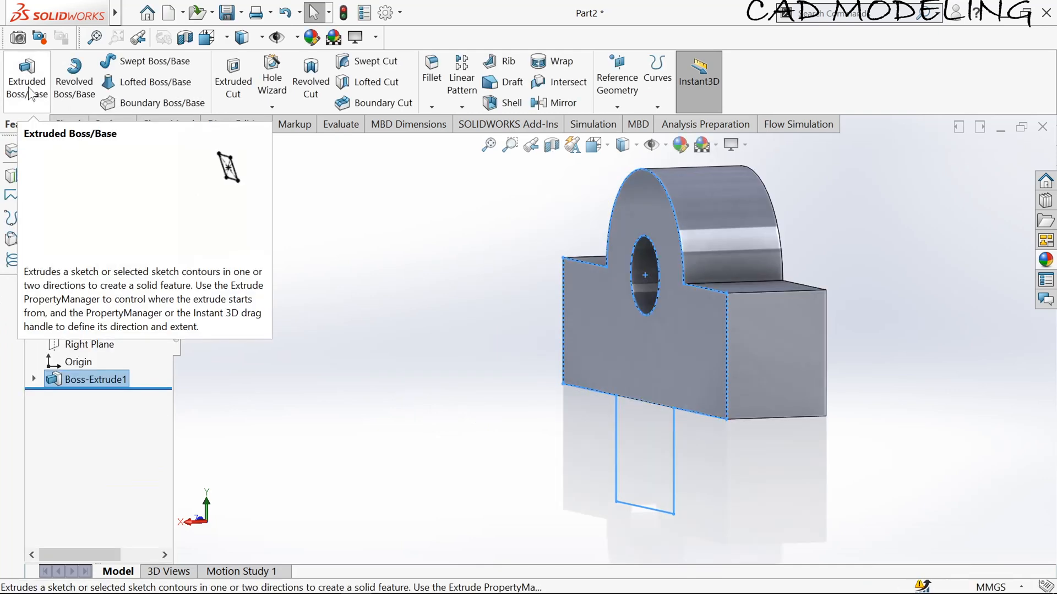
Extrude the lower stem region of Sketch1 95 mm blind in the reversed direction, merged with the existing body
{"action": "left_click", "coordinate": [29, 94]}
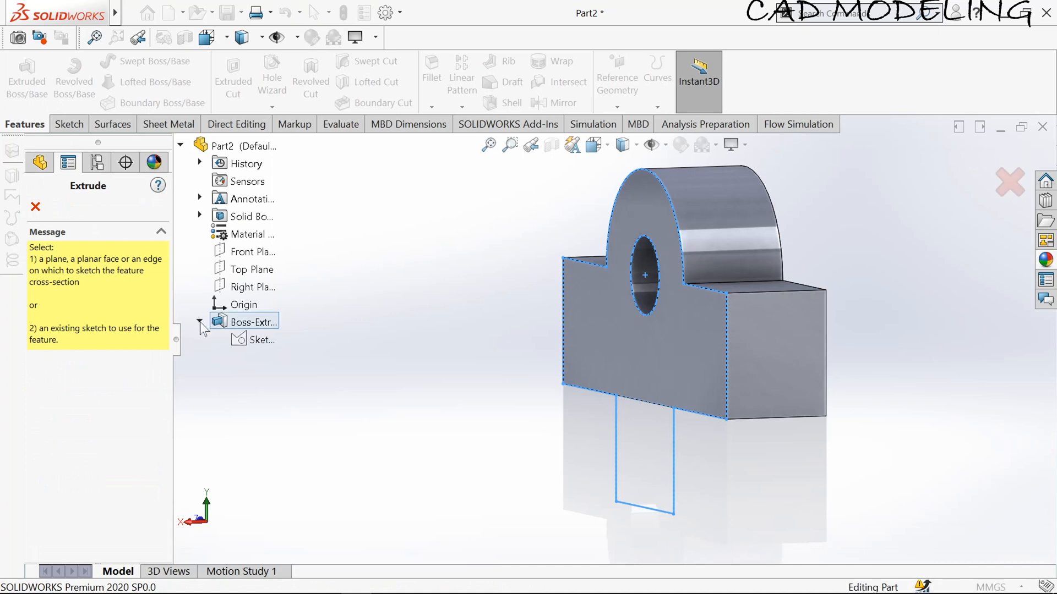
{"action": "left_click", "coordinate": [259, 341]}
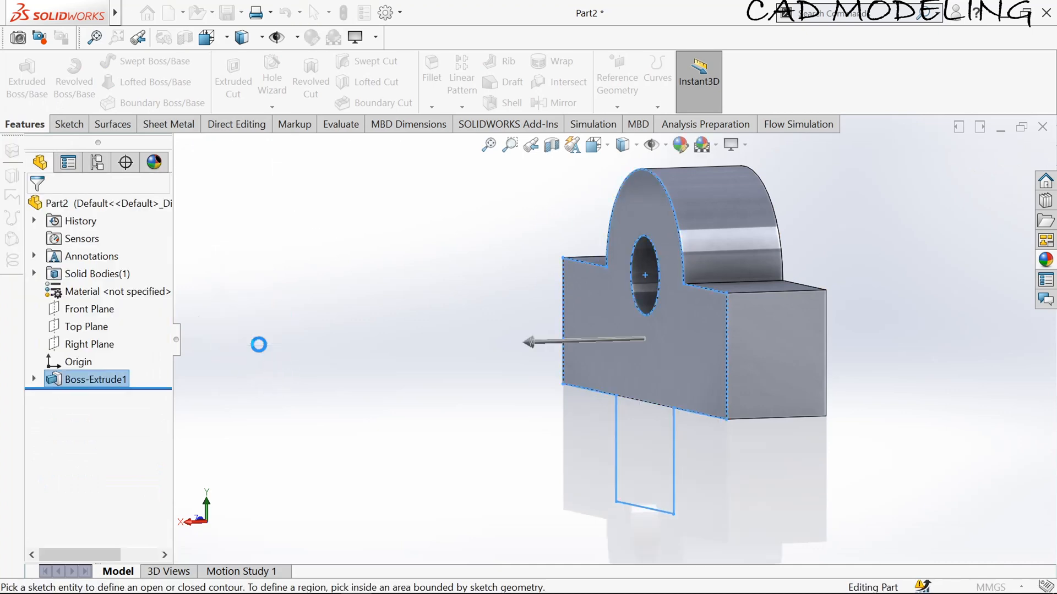
{"action": "left_click", "coordinate": [630, 467]}
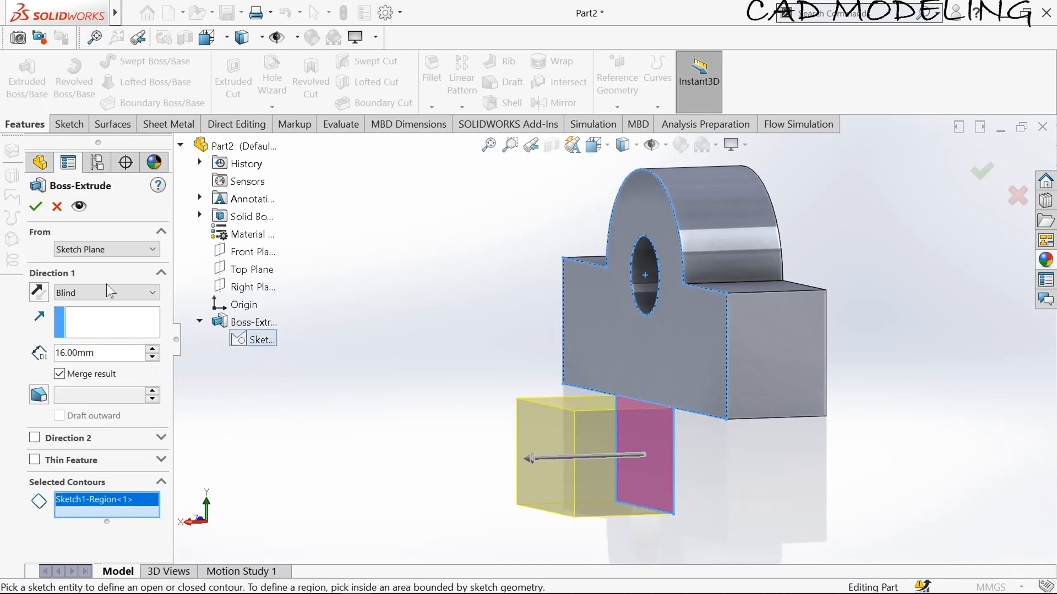
{"action": "left_click", "coordinate": [37, 293]}
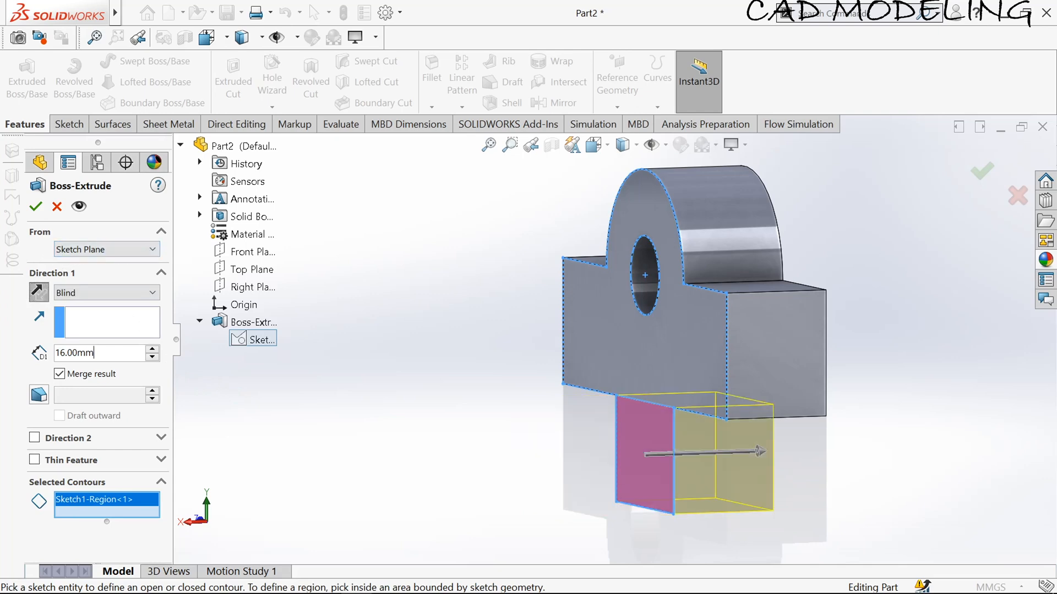
{"action": "double_click", "coordinate": [93, 352]}
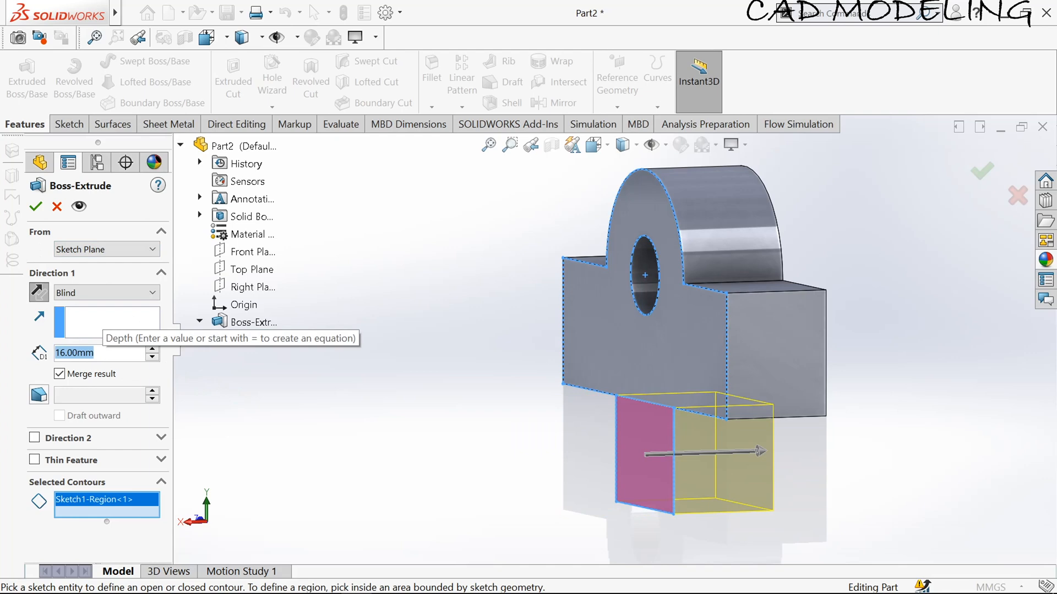
{"action": "type", "text": "95"}
{"action": "key", "text": "Return"}
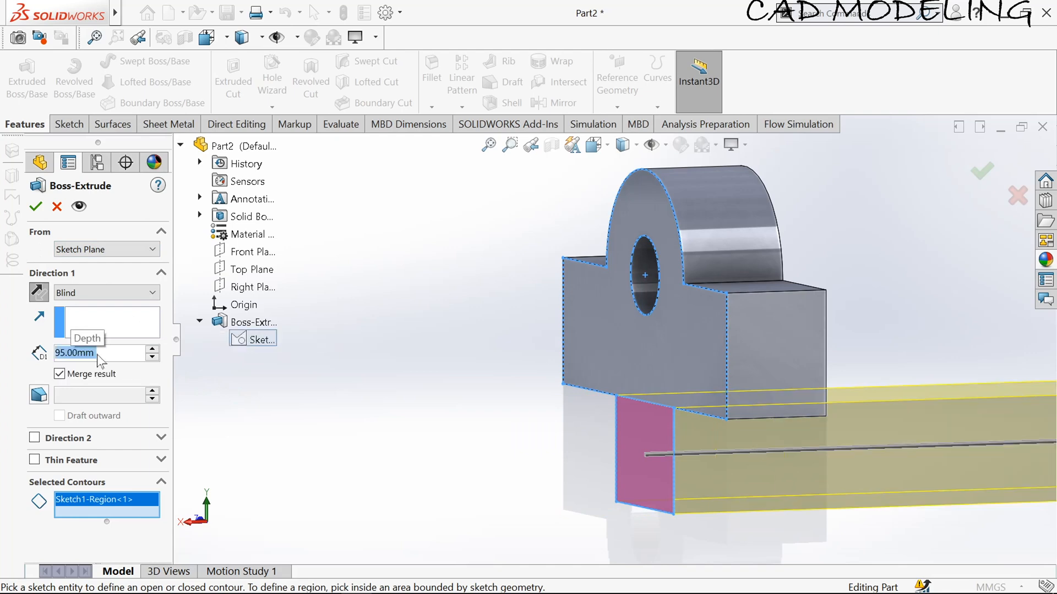
{"action": "scroll", "coordinate": [559, 364], "scroll_direction": "up", "scroll_amount": 3}
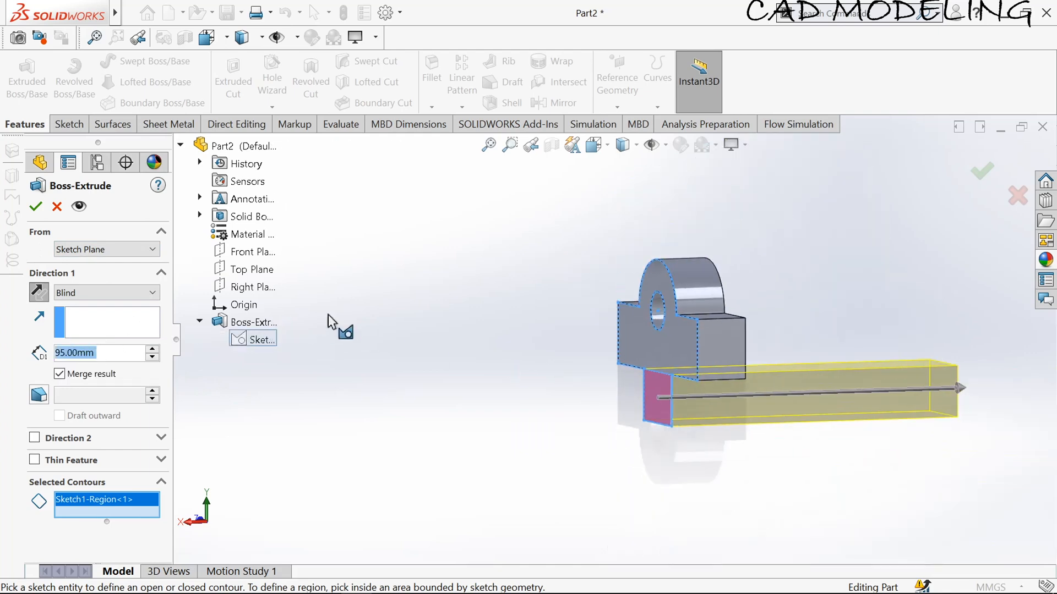
{"action": "left_click", "coordinate": [35, 207]}
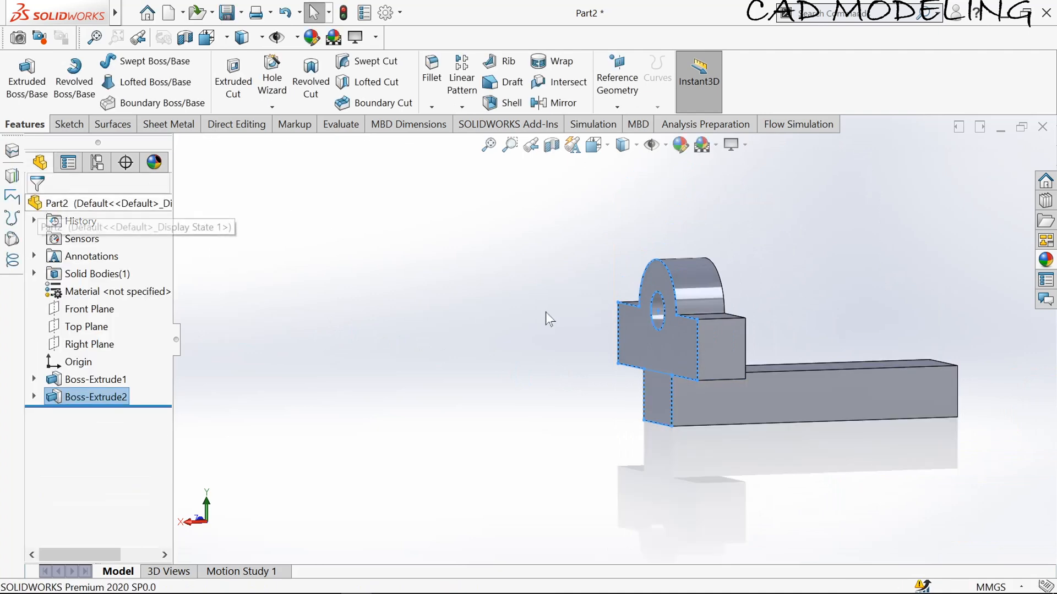
{"action": "left_click", "coordinate": [571, 316]}
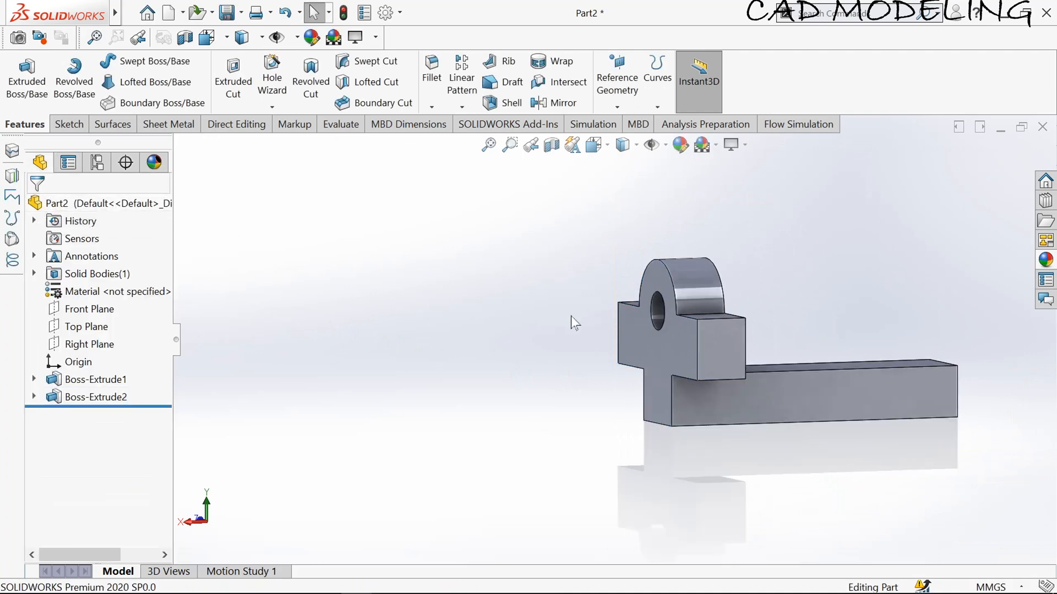
Start a new sketch on the Front Plane and view it straight on from the back
{"action": "left_click", "coordinate": [69, 125]}
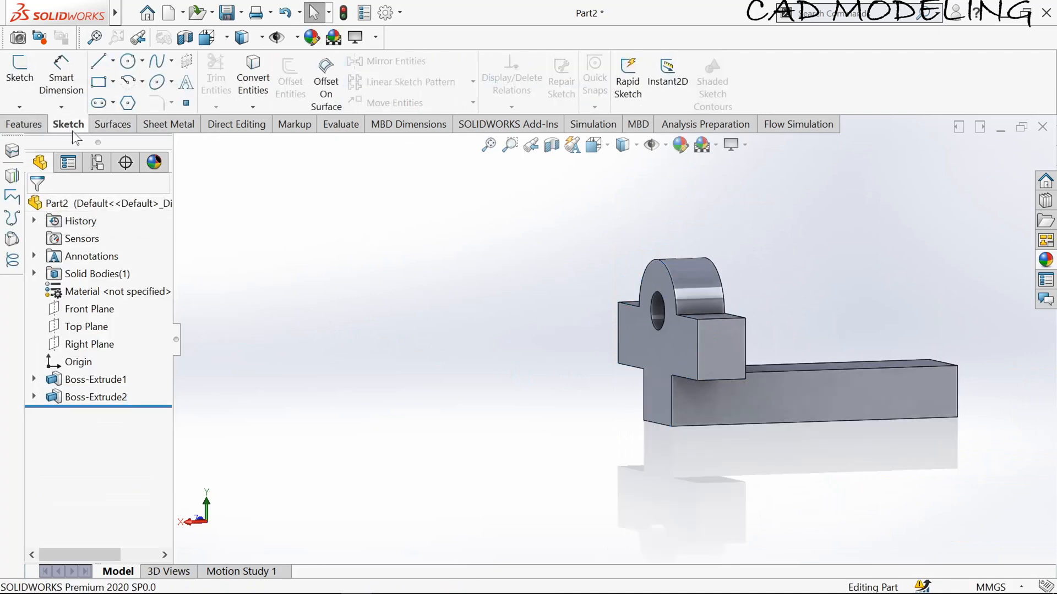
{"action": "left_click", "coordinate": [87, 310]}
{"action": "left_click", "coordinate": [18, 69]}
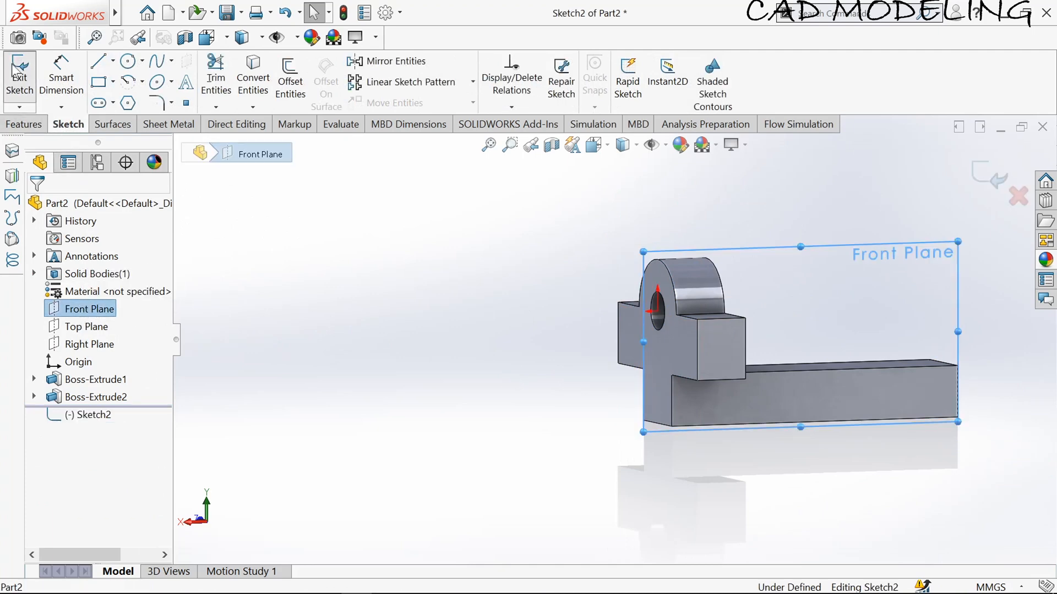
{"action": "key", "text": "space"}
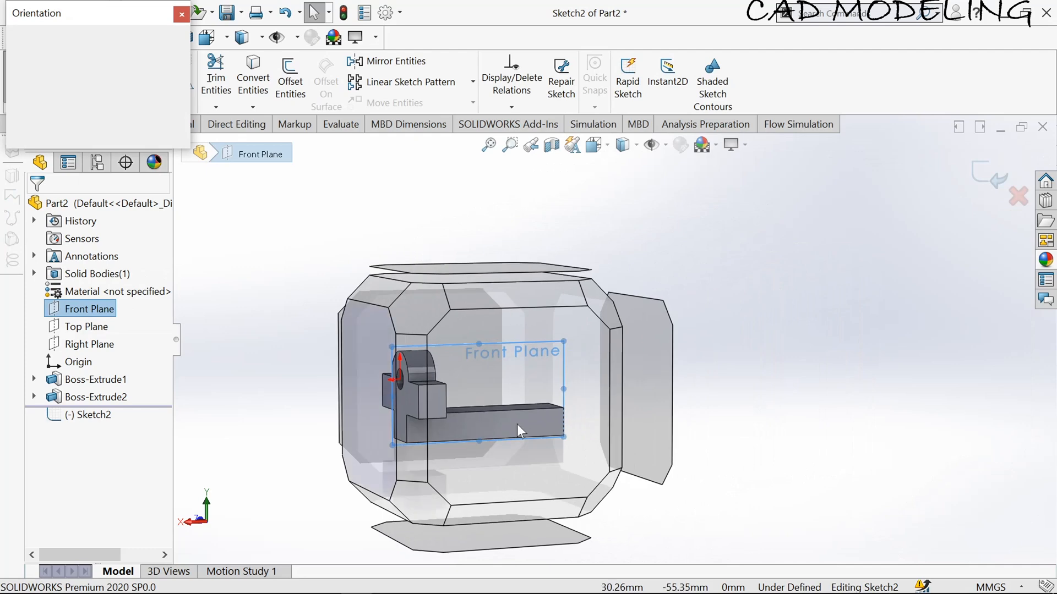
{"action": "left_click", "coordinate": [516, 424]}
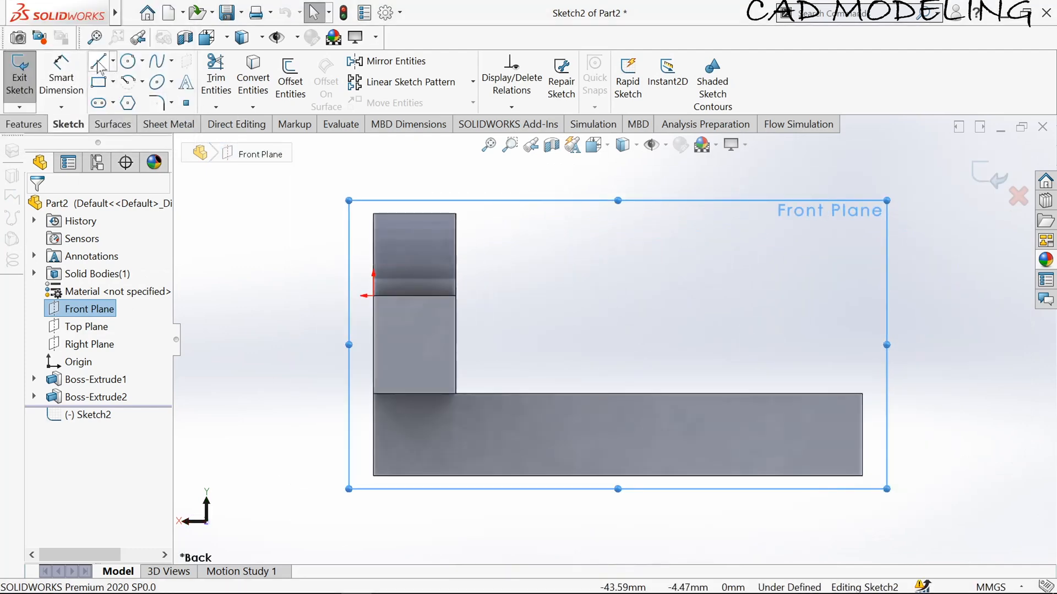
Sketch a closed profile between the upright and the long bar, with two vertical lines, a tangent arc of about 24 mm radius and a horizontal base
{"action": "key", "text": "l"}
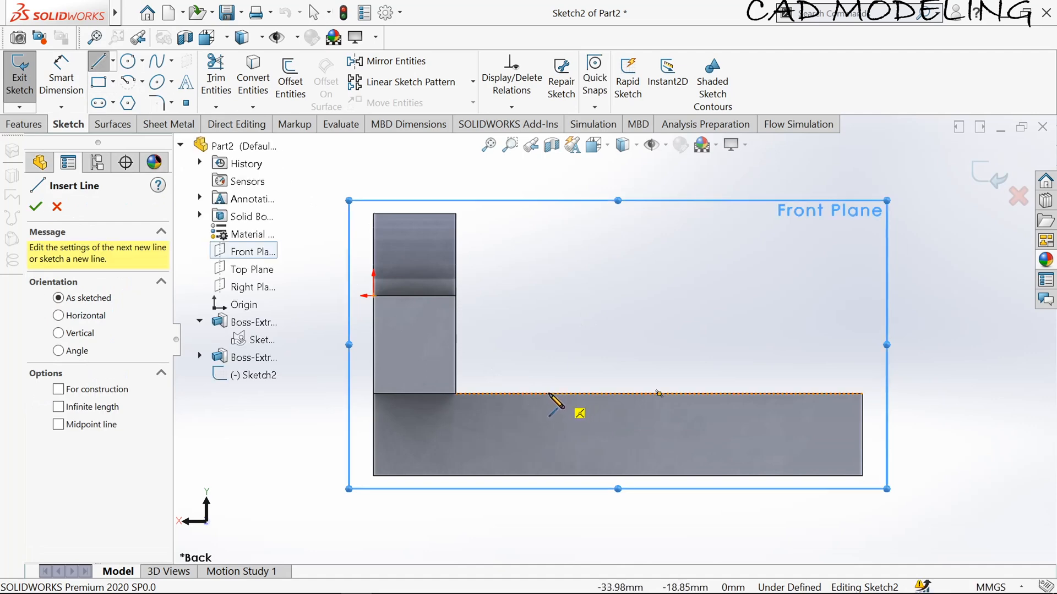
{"action": "left_click", "coordinate": [548, 394]}
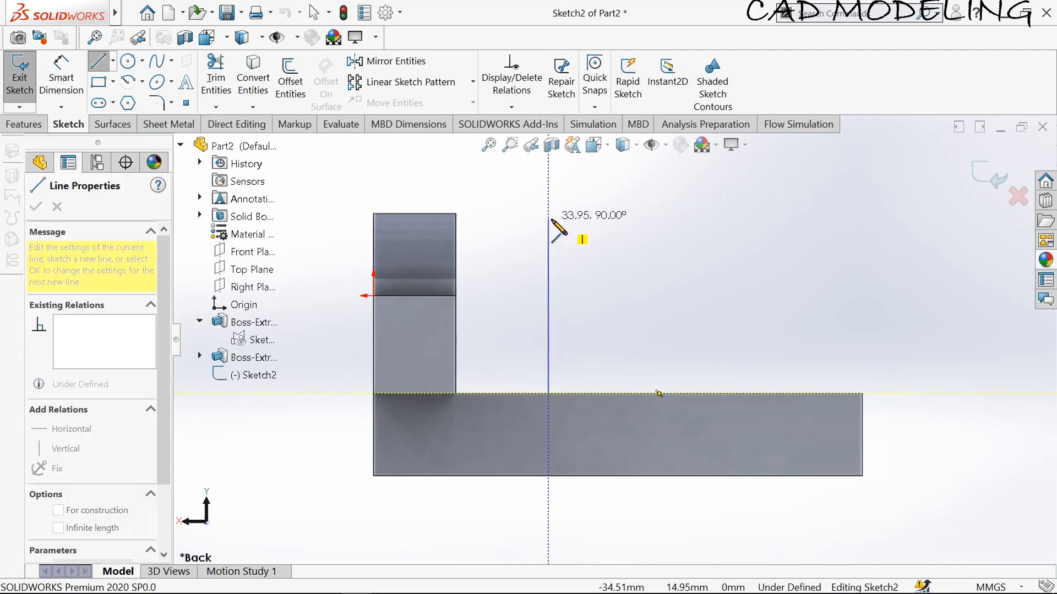
{"action": "left_click", "coordinate": [548, 209]}
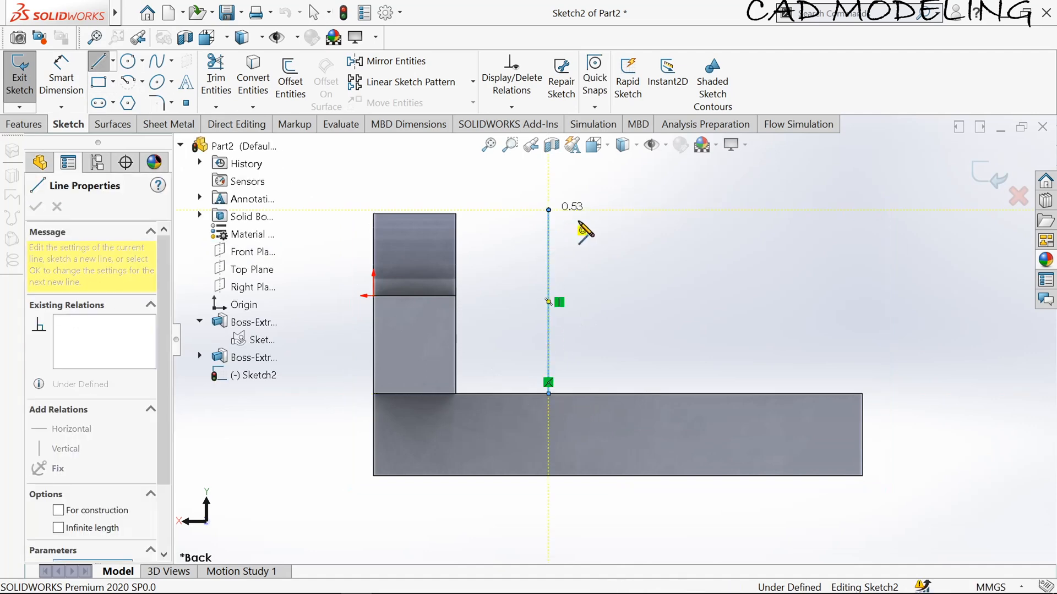
{"action": "scroll", "coordinate": [551, 181], "scroll_direction": "up", "scroll_amount": 1}
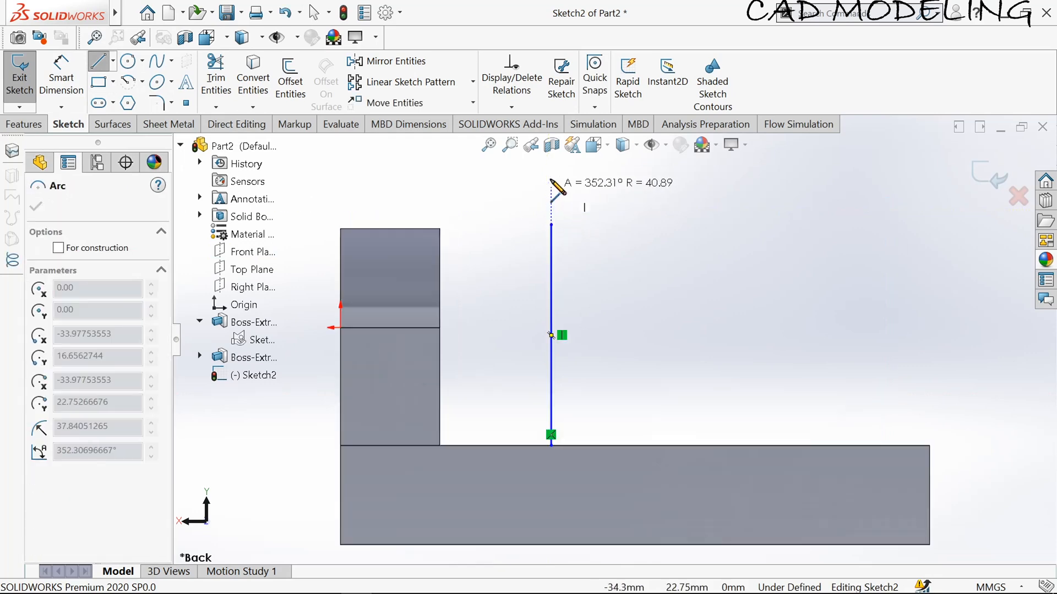
{"action": "scroll", "coordinate": [590, 231], "scroll_direction": "down", "scroll_amount": 3}
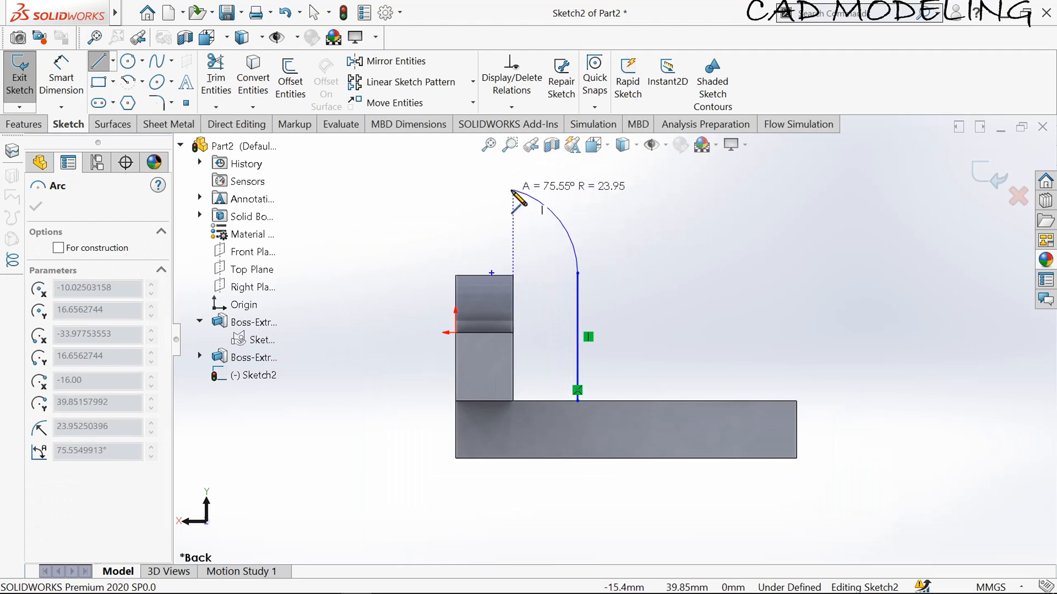
{"action": "left_click", "coordinate": [512, 190]}
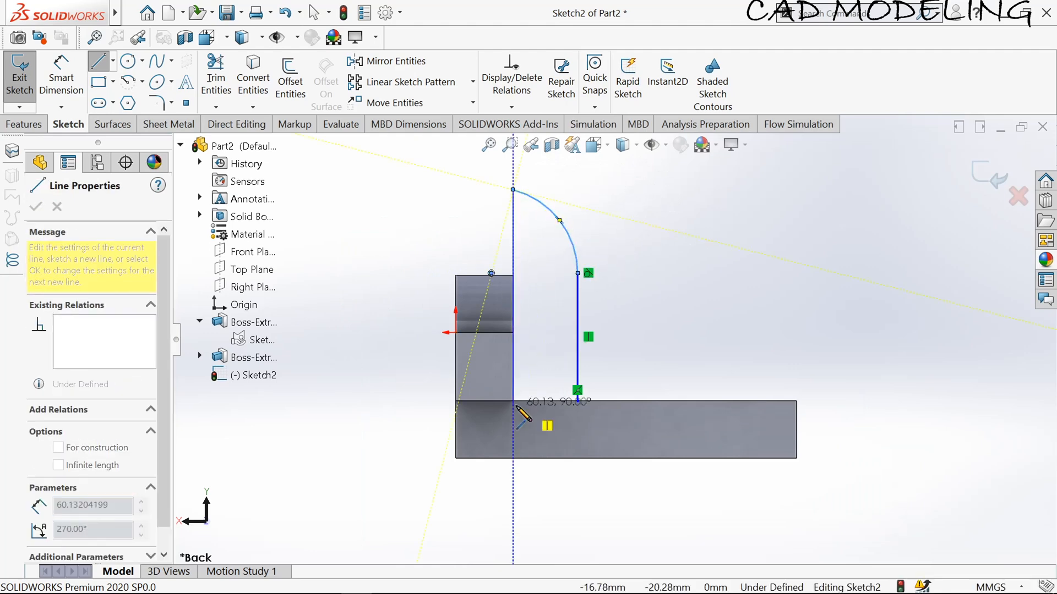
{"action": "left_click", "coordinate": [513, 402]}
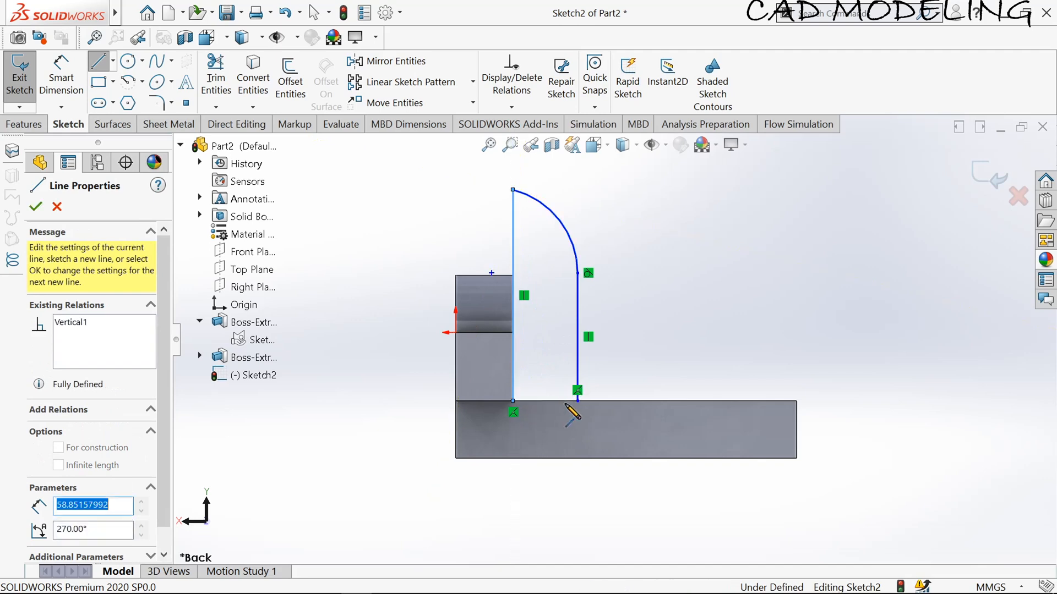
Dimension the profile's rounded upper arc with a radius of 22 mm
{"action": "left_click", "coordinate": [61, 77]}
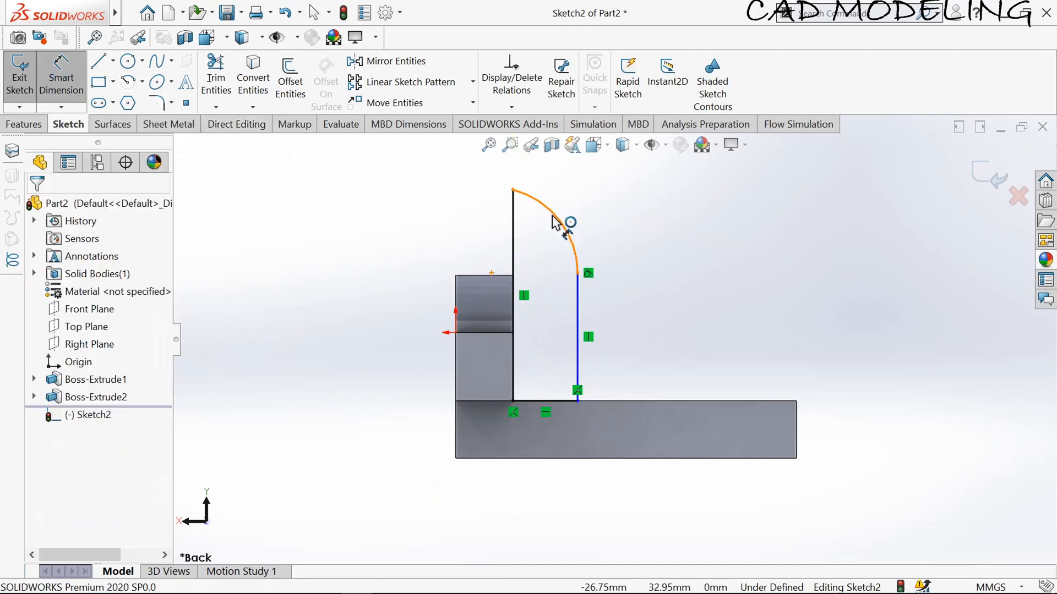
{"action": "left_click", "coordinate": [637, 214]}
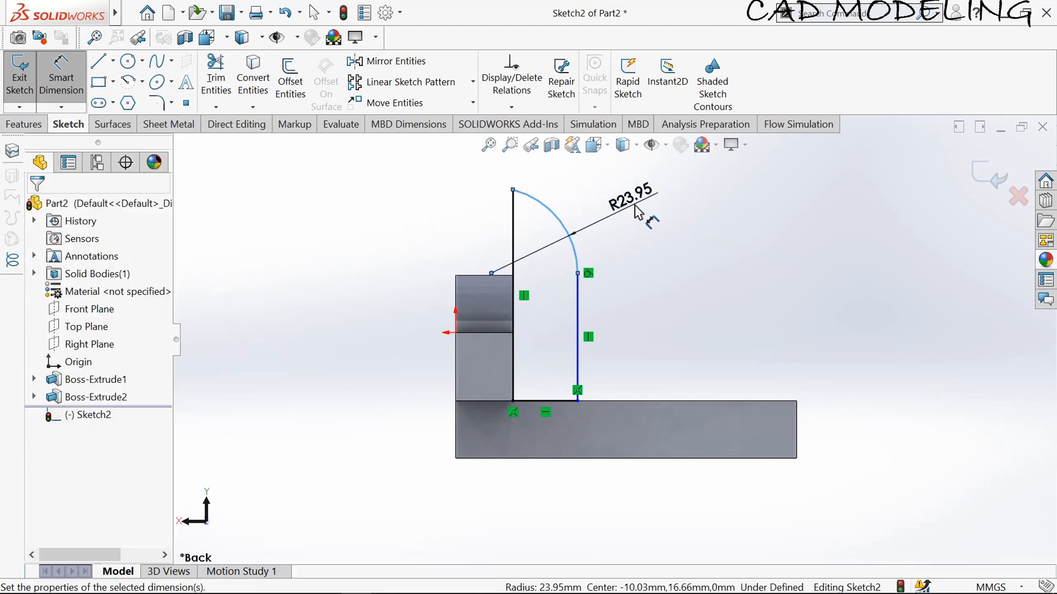
{"action": "left_click", "coordinate": [635, 211]}
{"action": "key", "text": "Return"}
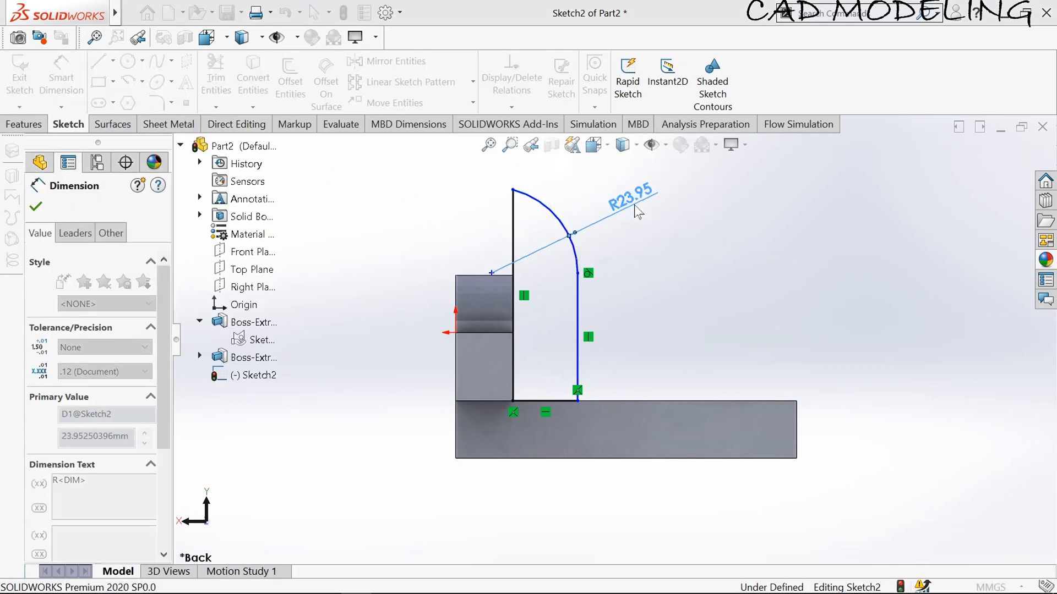
Set the vertical distance between the arc's upper endpoint and the upright's horizontal edge at origin height to 36 mm
{"action": "scroll", "coordinate": [584, 333], "scroll_direction": "down", "scroll_amount": 2}
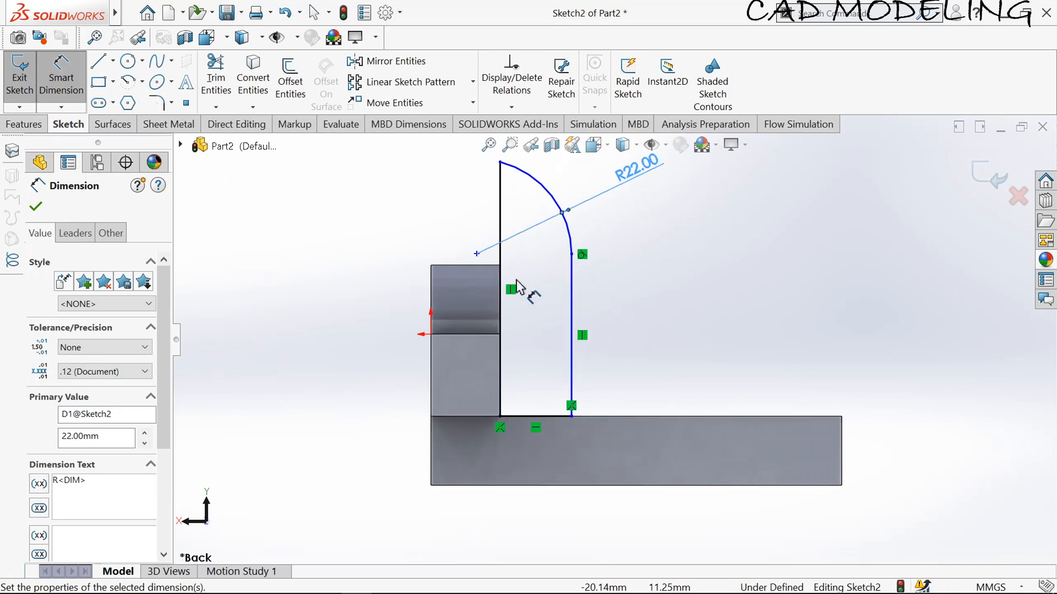
{"action": "left_click", "coordinate": [501, 164]}
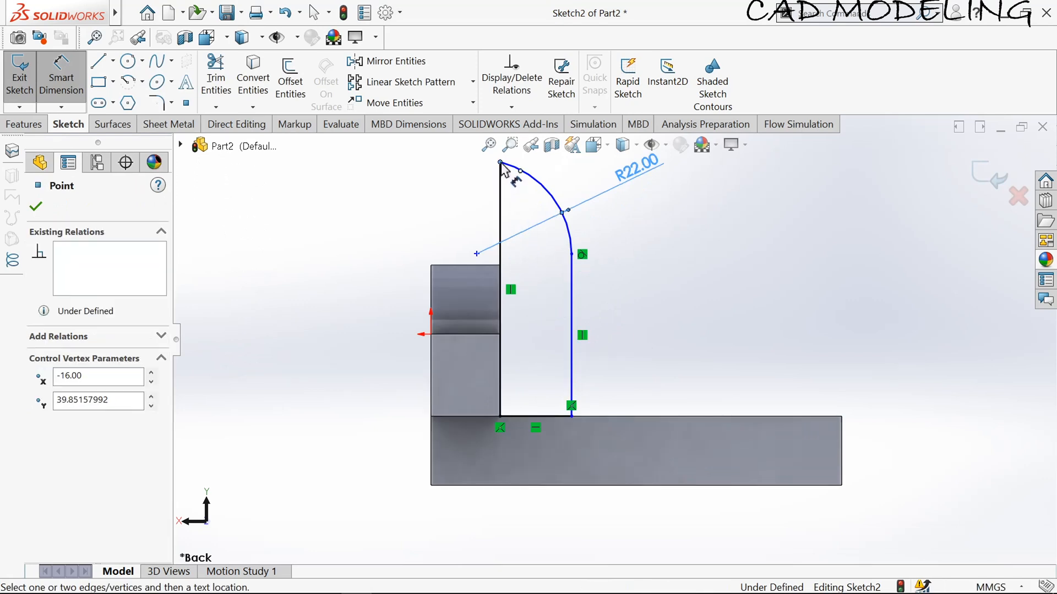
{"action": "left_click", "coordinate": [450, 335]}
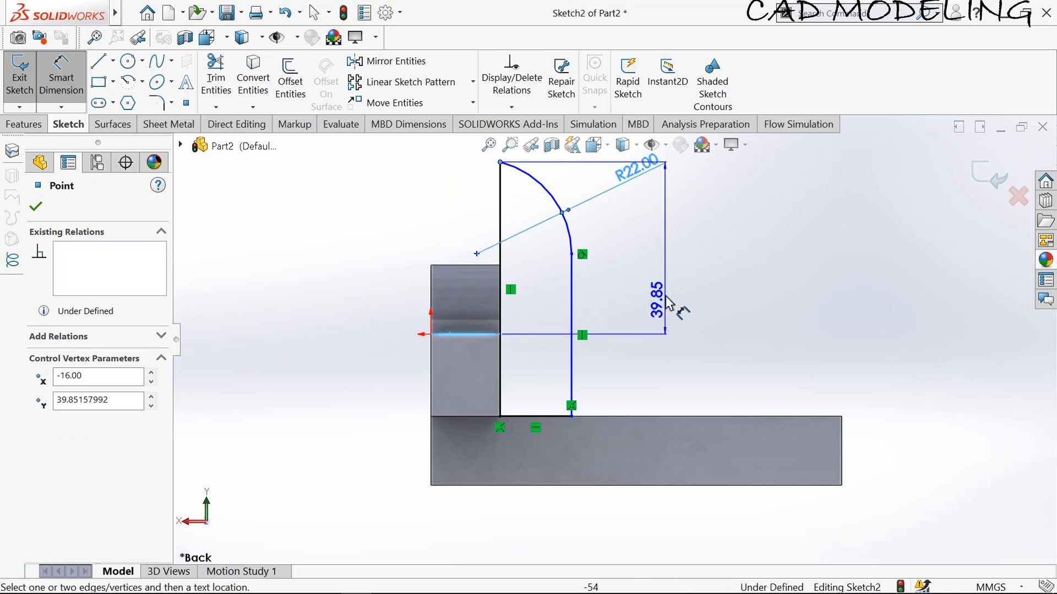
{"action": "left_click", "coordinate": [668, 302]}
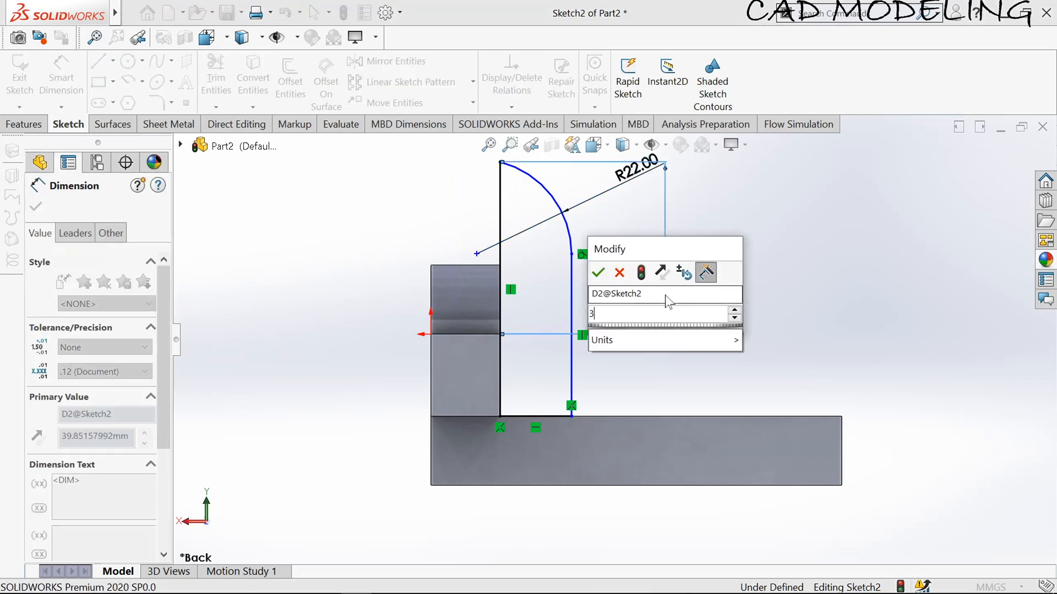
{"action": "key", "text": "Return"}
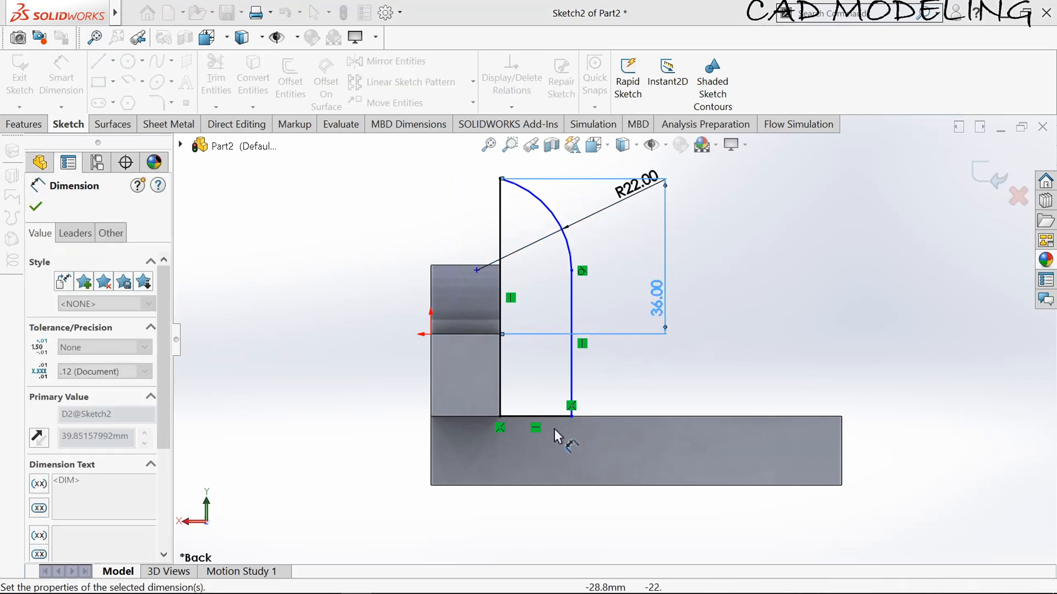
Dimension the profile's horizontal base line to 22 mm and finish dimensioning
{"action": "left_click", "coordinate": [552, 452]}
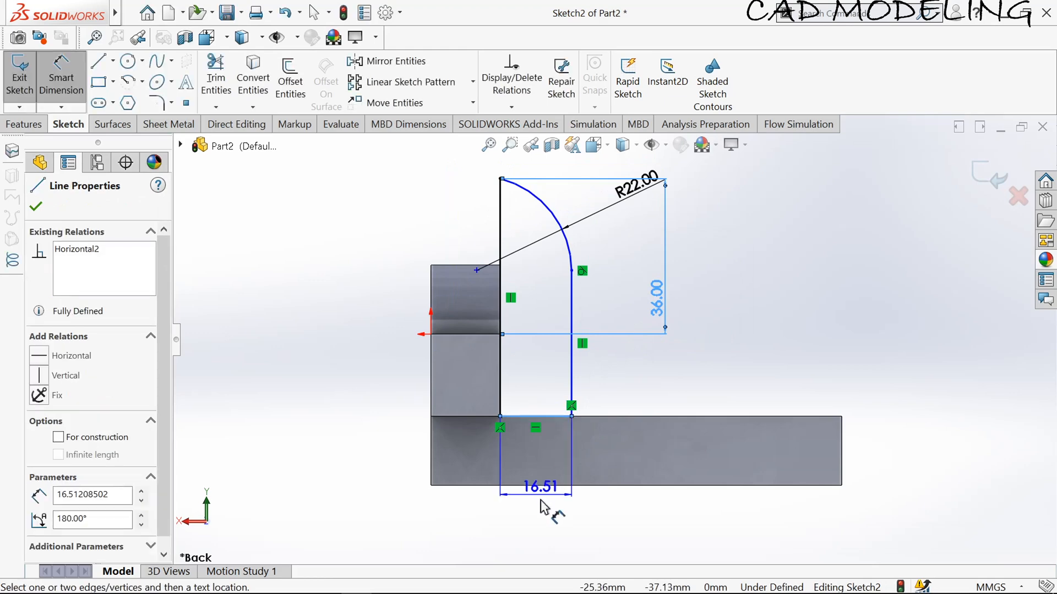
{"action": "left_click", "coordinate": [540, 506]}
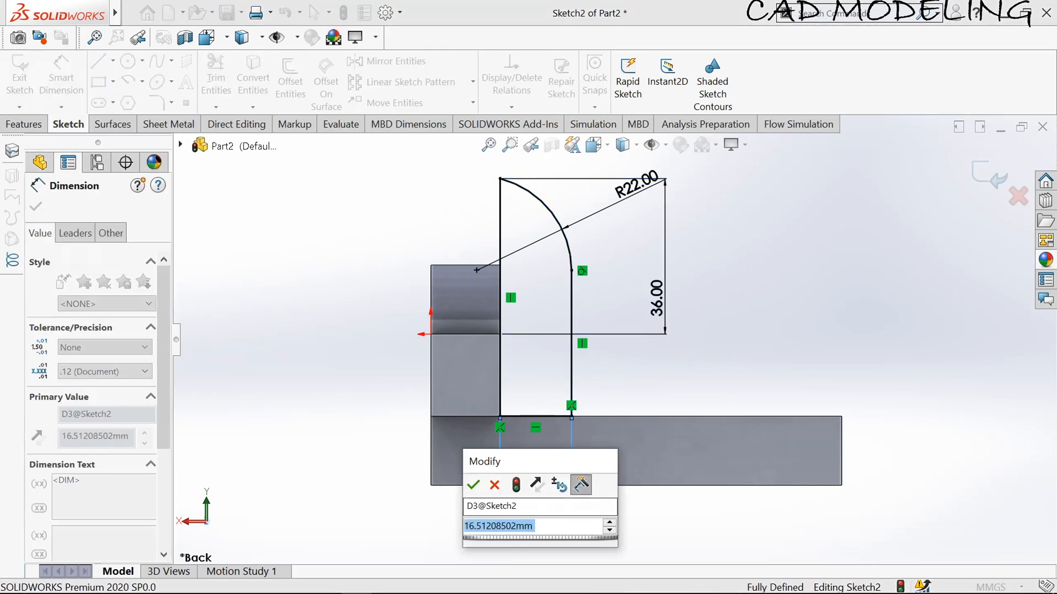
{"action": "type", "text": "22"}
{"action": "key", "text": "Return"}
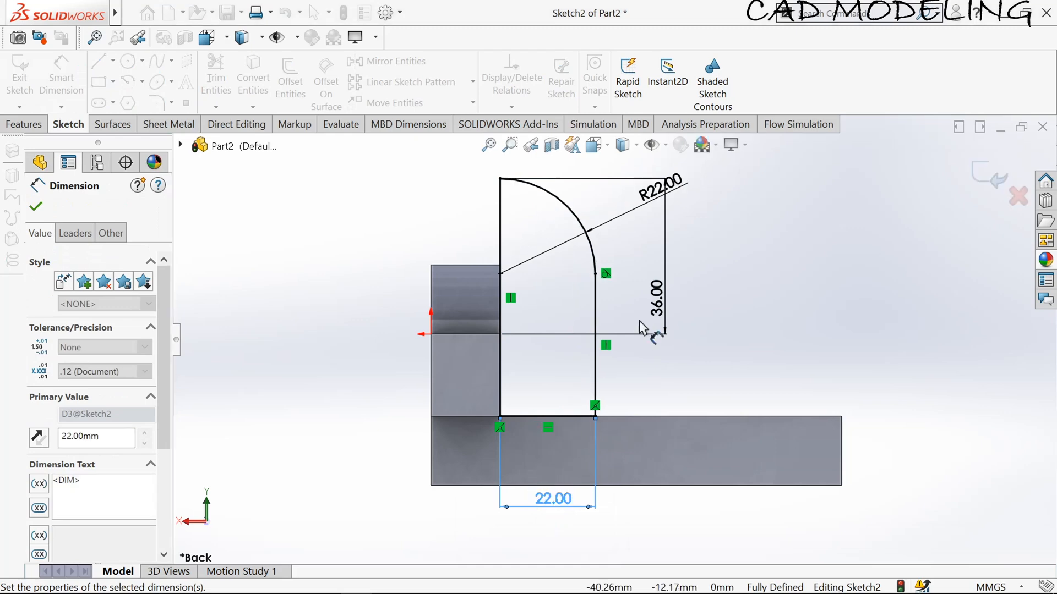
{"action": "left_click", "coordinate": [36, 207]}
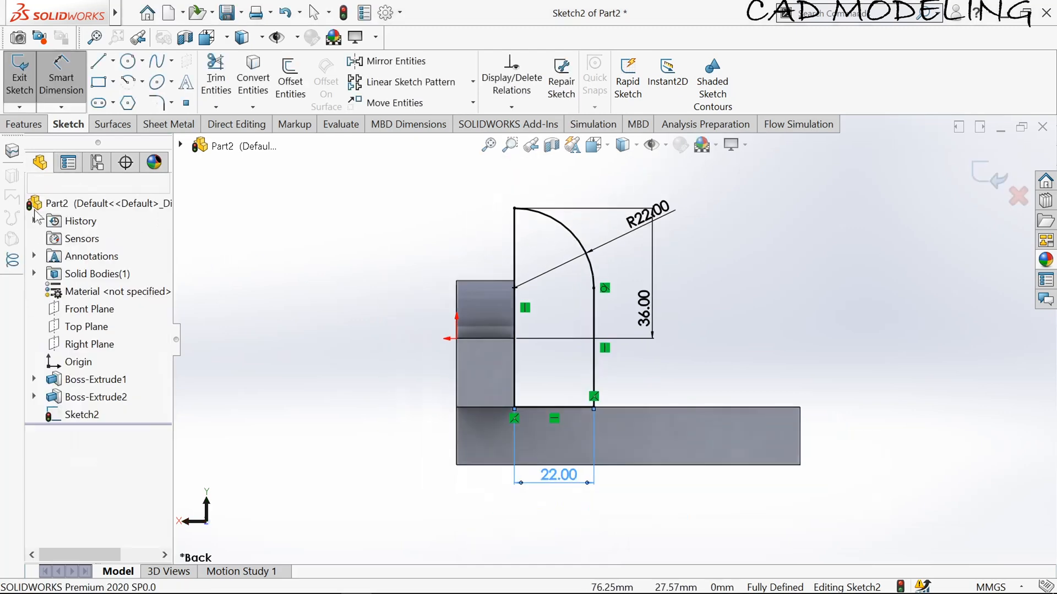
Sketch a closed line profile over the long bar: slanted line about 15 mm, horizontal, short vertical, diagonal about 67 mm, and vertical closing at the bar's lower end corner
{"action": "left_click", "coordinate": [99, 62]}
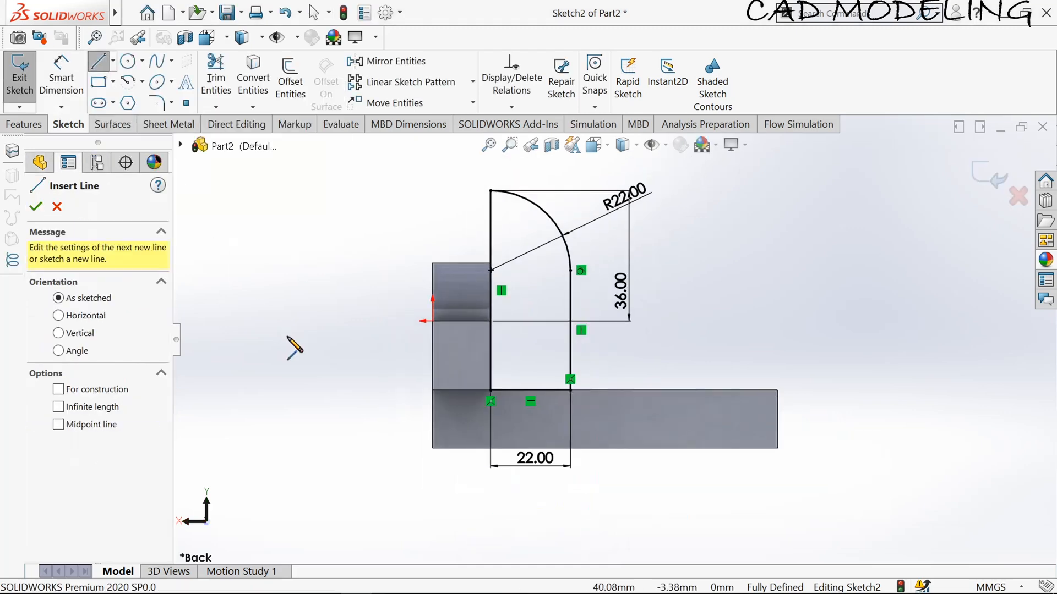
{"action": "left_click", "coordinate": [777, 448]}
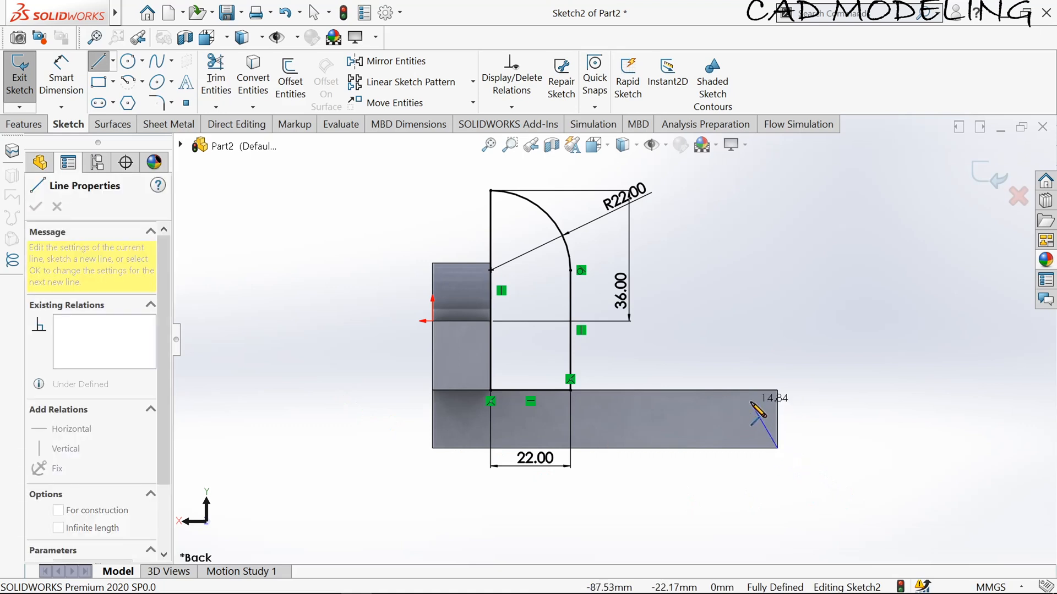
{"action": "left_click", "coordinate": [750, 402]}
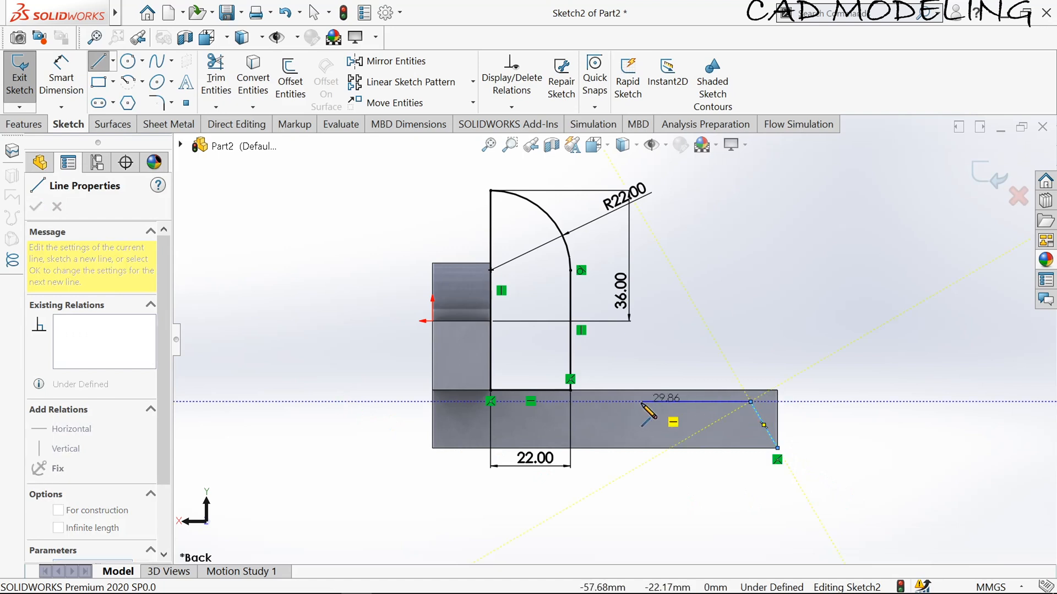
{"action": "left_click", "coordinate": [570, 402]}
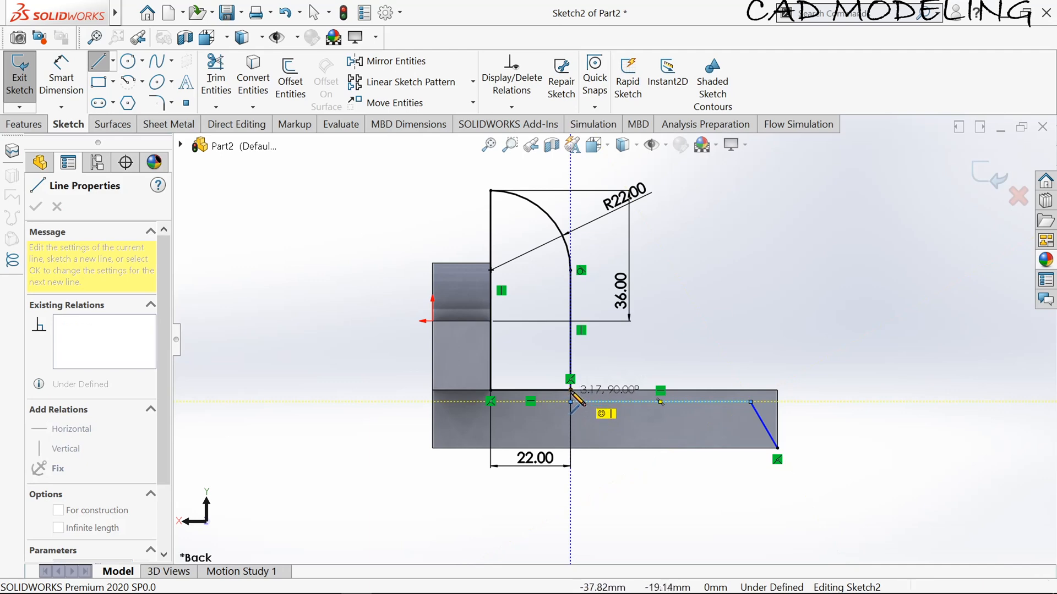
{"action": "double_click", "coordinate": [571, 390]}
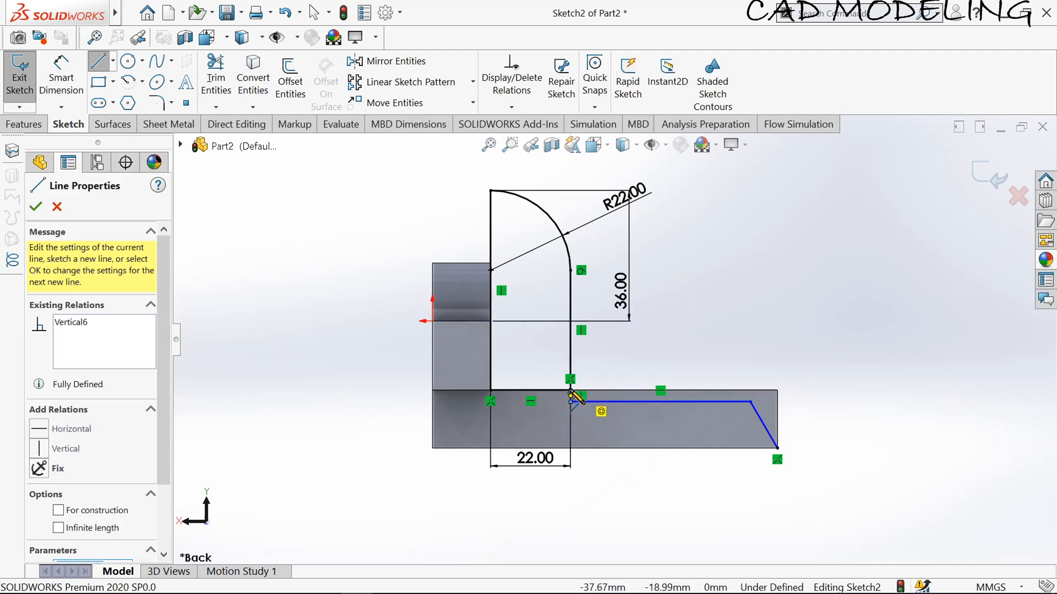
{"action": "left_click", "coordinate": [571, 391]}
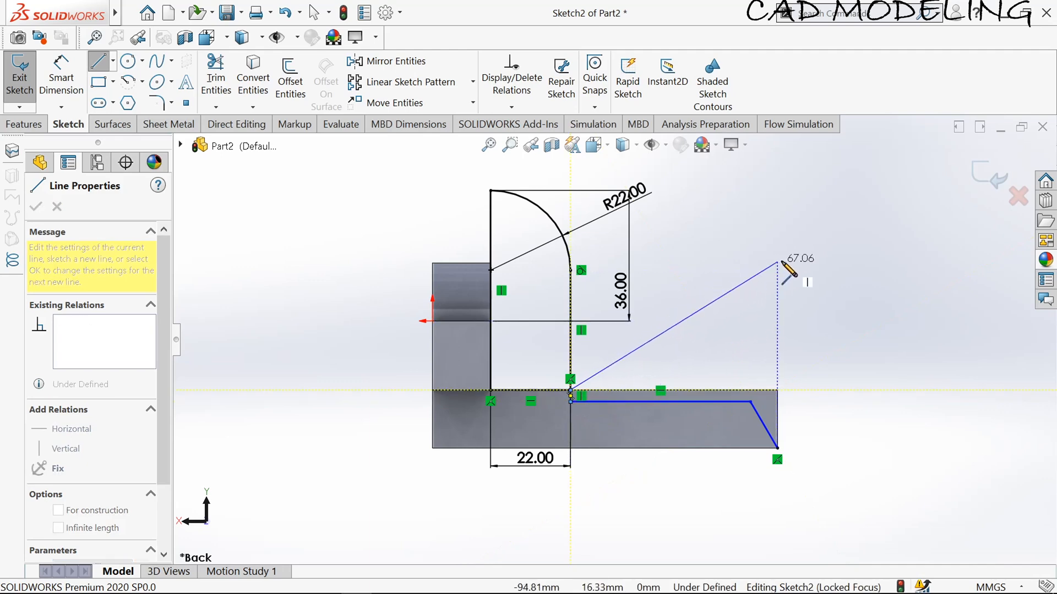
{"action": "left_click", "coordinate": [777, 448]}
Set the vertical distance between the slanted line's upper endpoint and the long bar's lower edge to 12 mm
{"action": "left_click", "coordinate": [67, 87]}
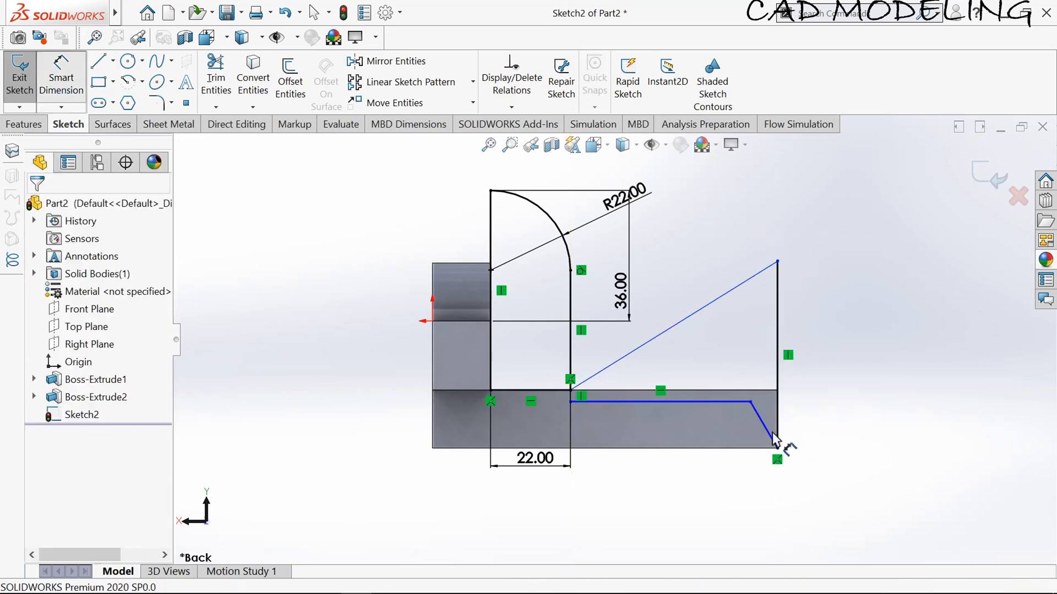
{"action": "left_click", "coordinate": [750, 402]}
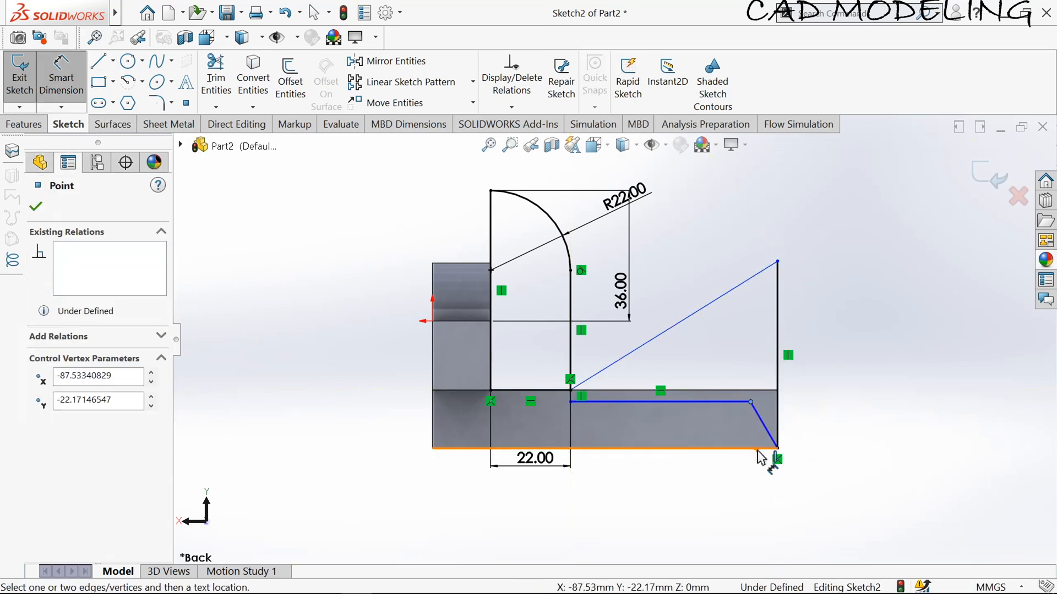
{"action": "left_click", "coordinate": [765, 448]}
{"action": "left_click", "coordinate": [890, 423]}
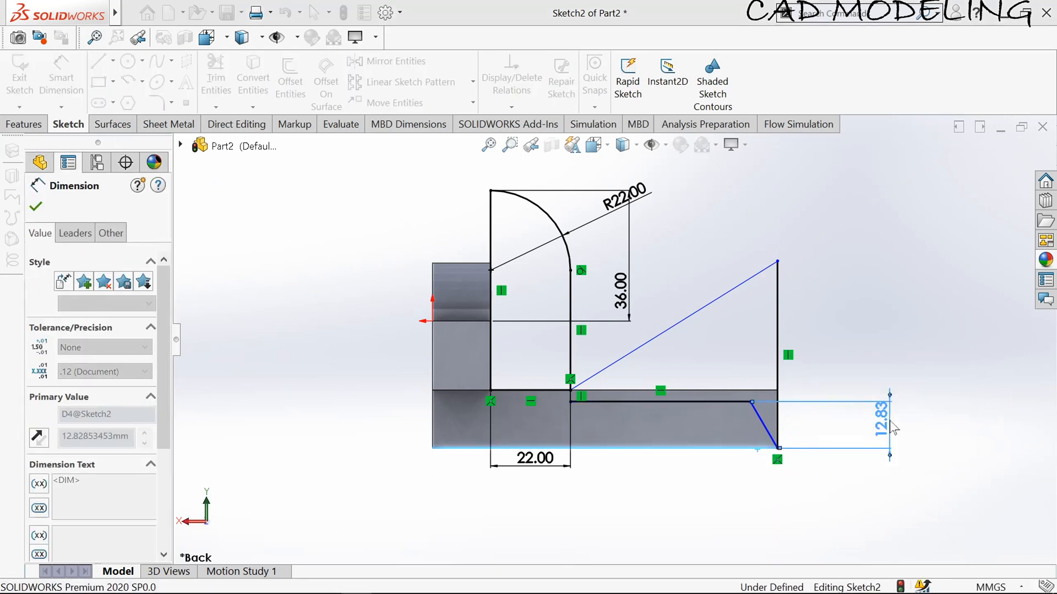
Set the horizontal distance from the slanted line's upper endpoint to the profile's vertical end line to 6 mm and exit the sketch
{"action": "scroll", "coordinate": [853, 423], "scroll_direction": "down", "scroll_amount": 2}
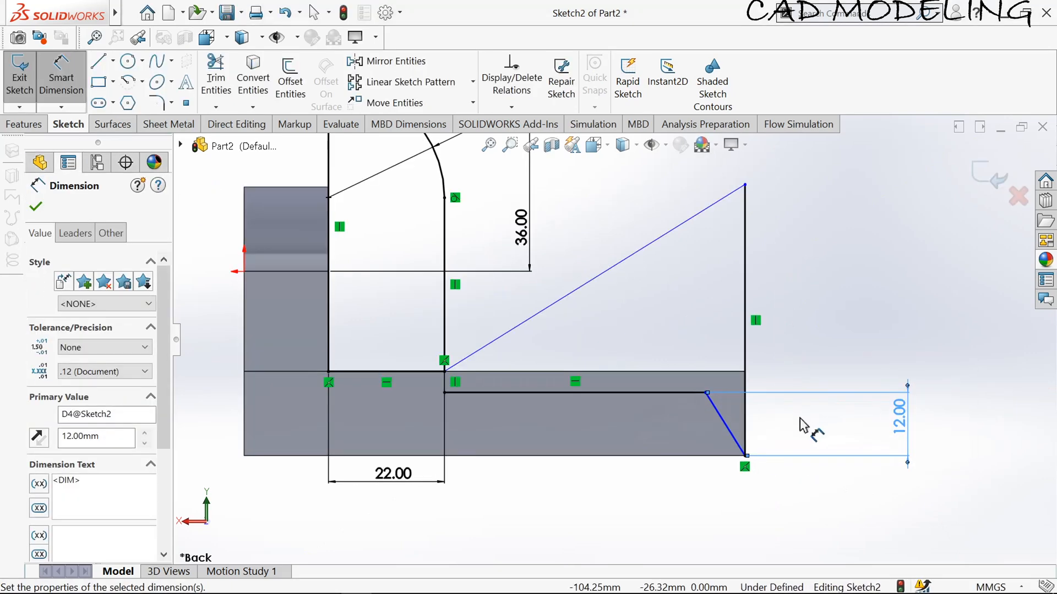
{"action": "left_click", "coordinate": [707, 393]}
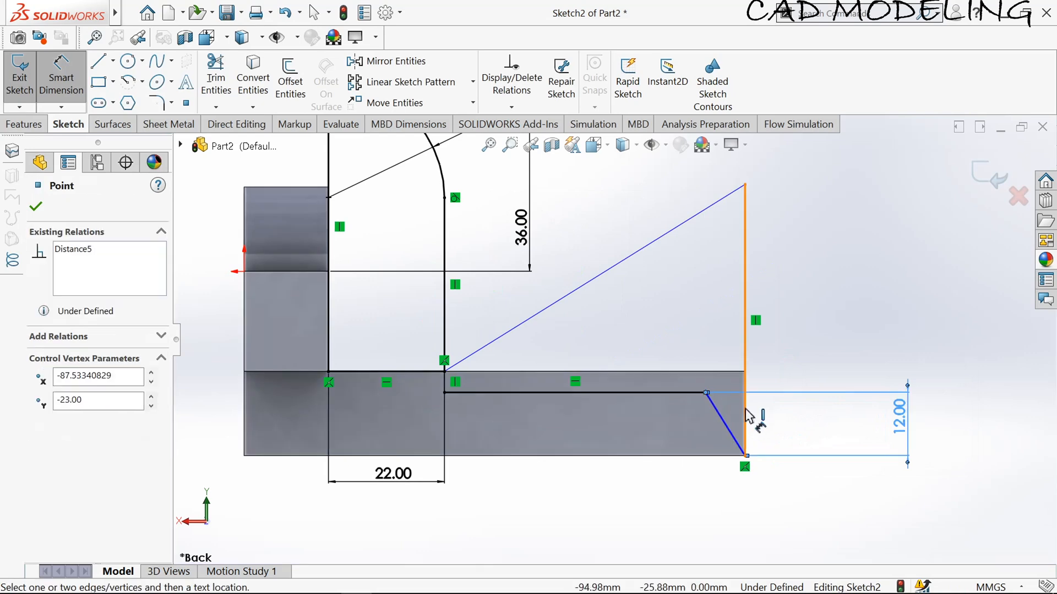
{"action": "left_click", "coordinate": [761, 369]}
{"action": "key", "text": "Escape"}
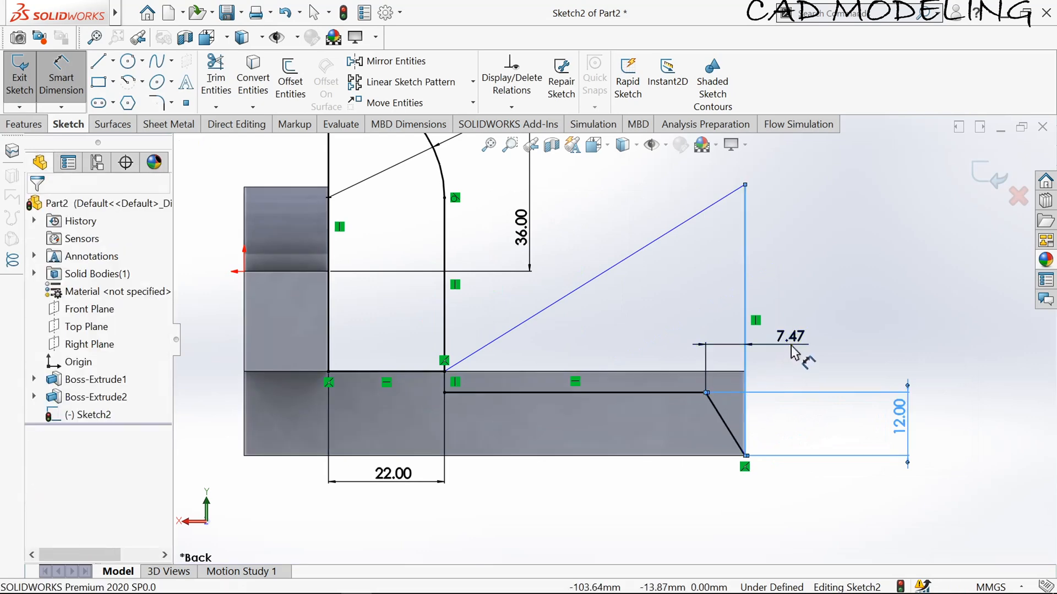
{"action": "left_click", "coordinate": [793, 352]}
{"action": "key", "text": "Return"}
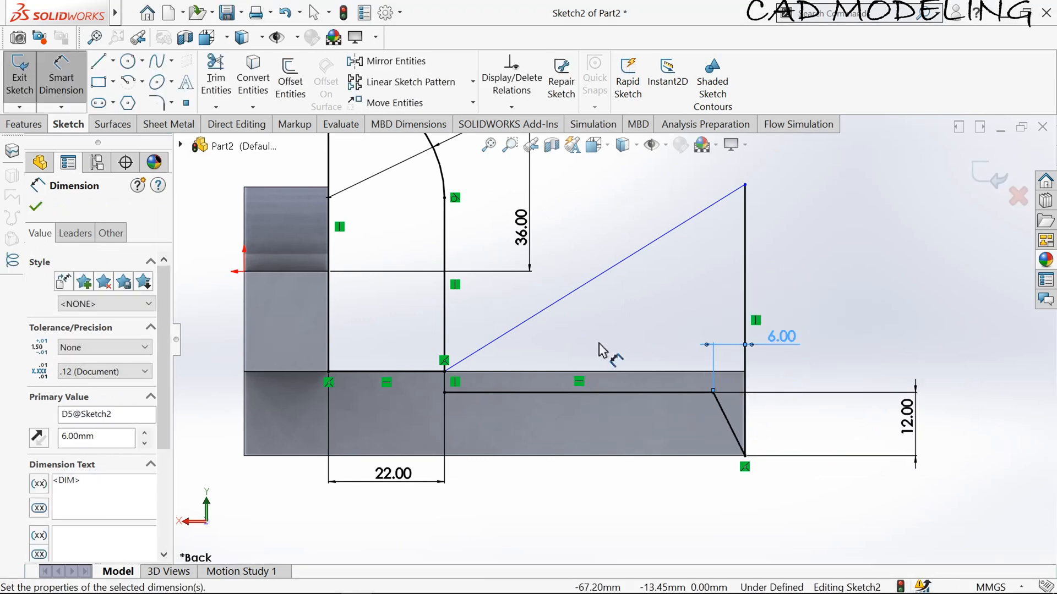
{"action": "left_click", "coordinate": [35, 208]}
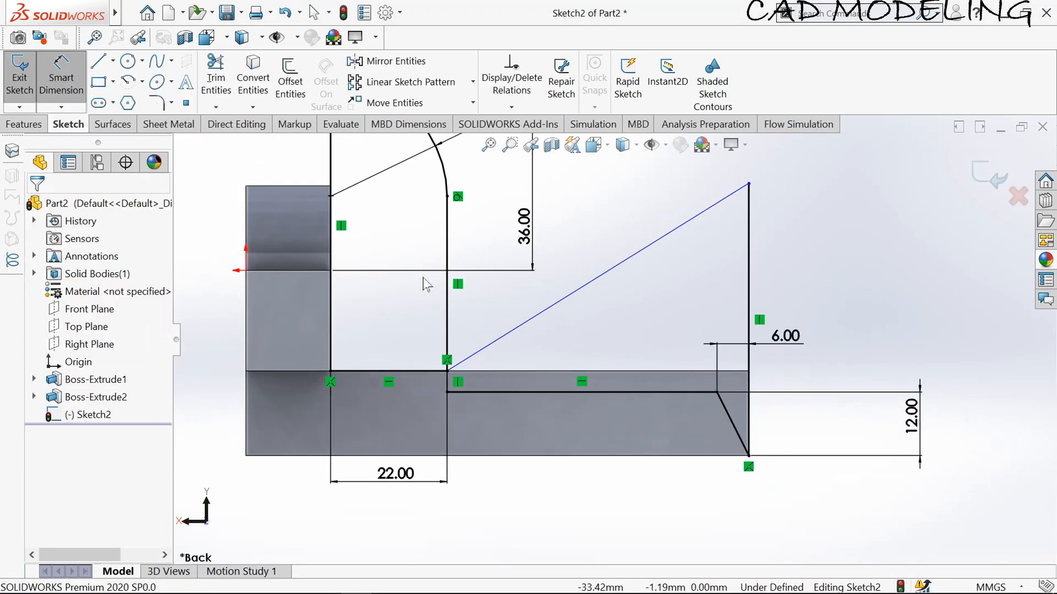
{"action": "key", "text": "f"}
{"action": "left_click", "coordinate": [20, 82]}
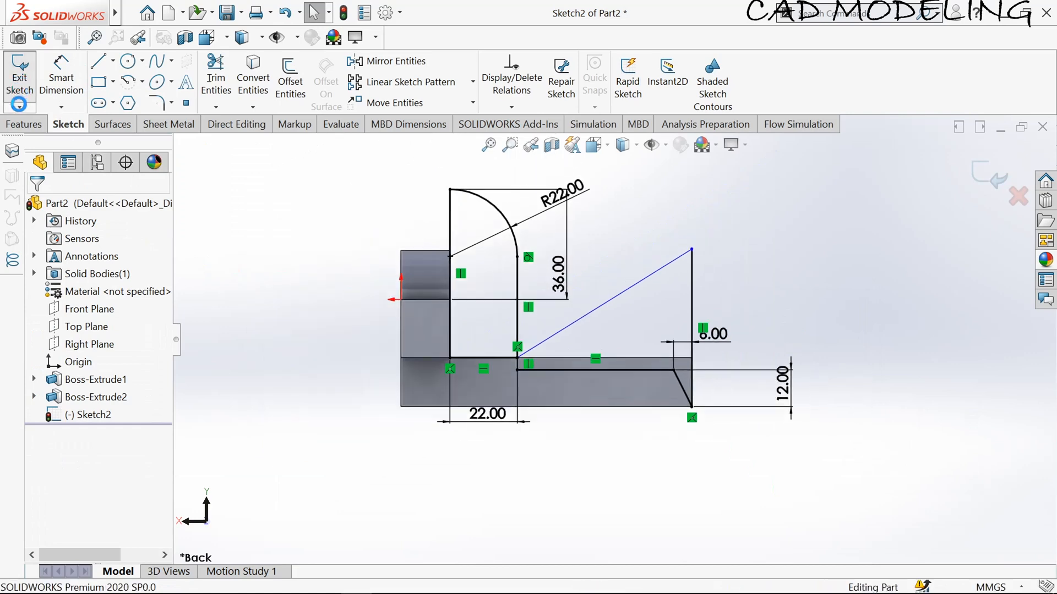
Extrude the rounded upright region of Sketch2 by 68 mm with the Mid Plane end condition
{"action": "left_click", "coordinate": [33, 76]}
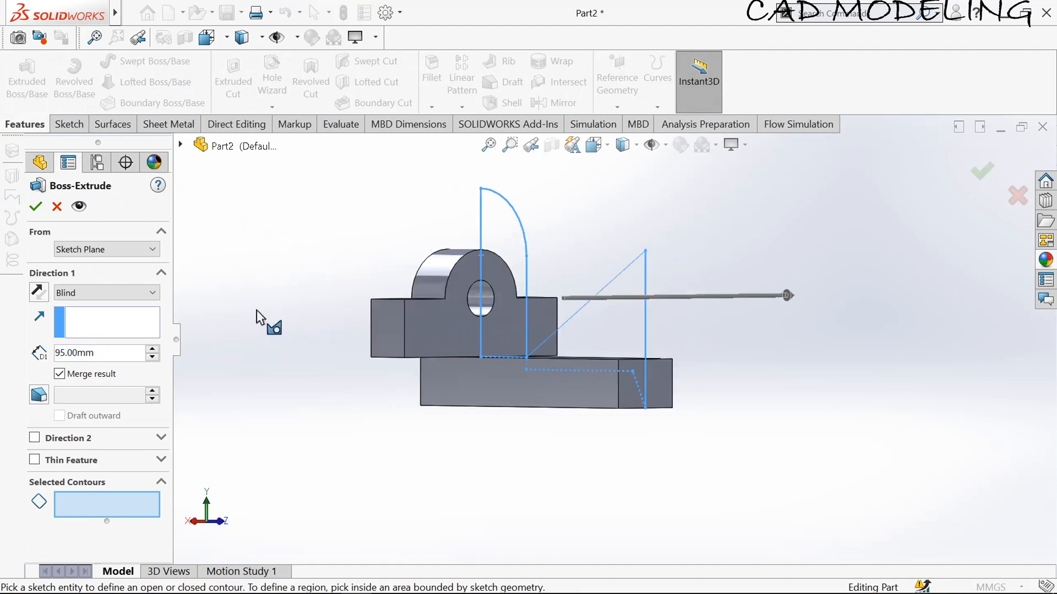
{"action": "left_click", "coordinate": [107, 298]}
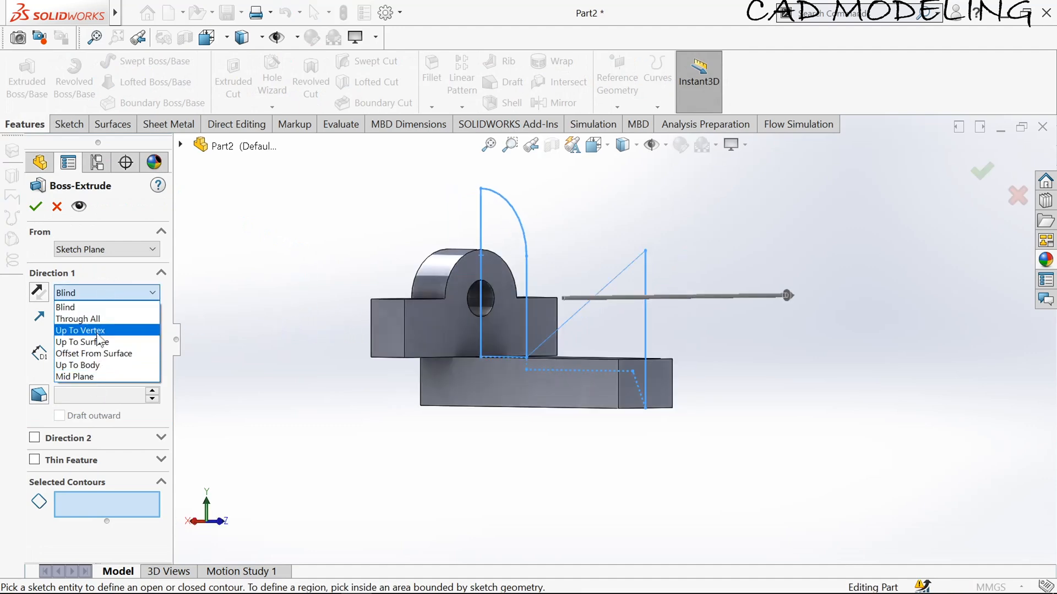
{"action": "left_click", "coordinate": [97, 377]}
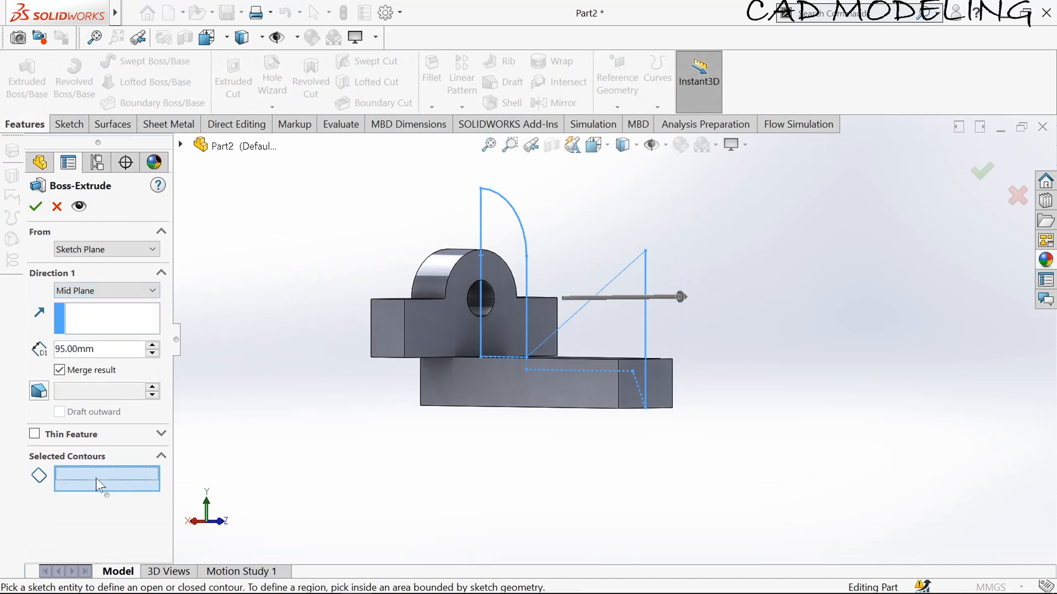
{"action": "left_click", "coordinate": [497, 236]}
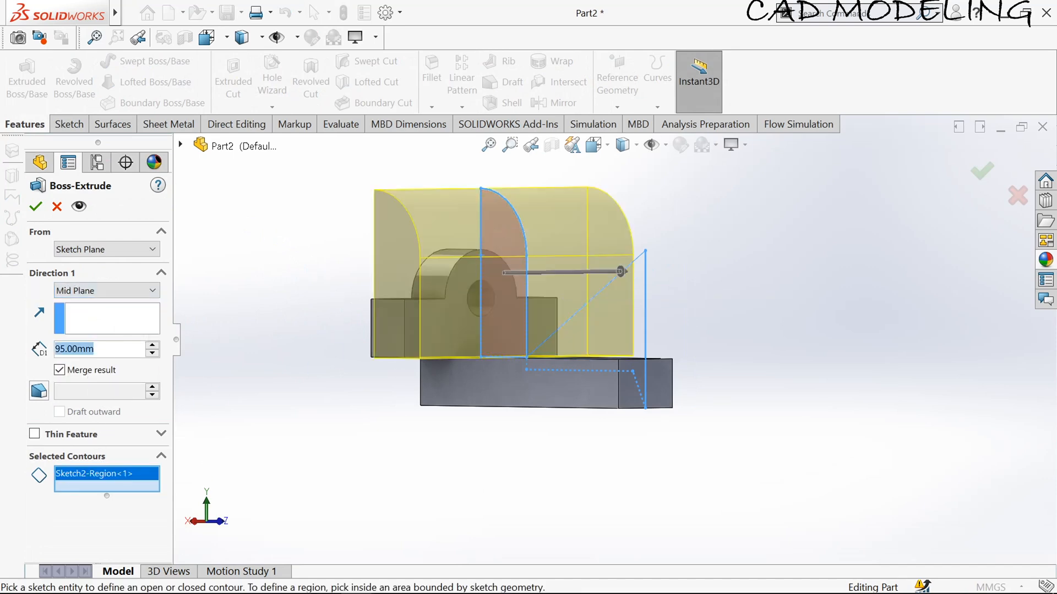
{"action": "type", "text": "68"}
{"action": "key", "text": "Return"}
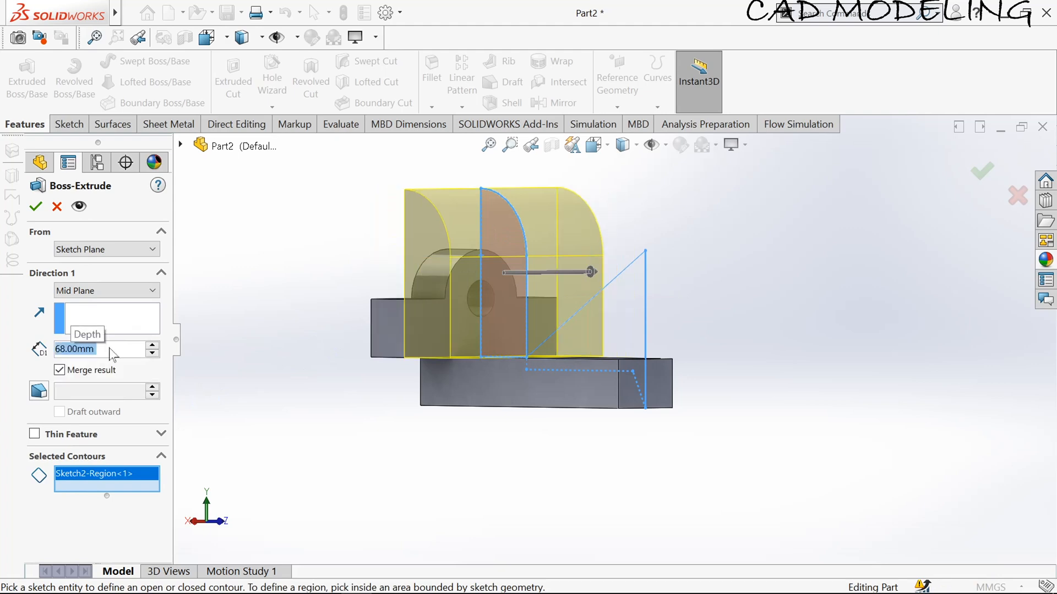
{"action": "left_click", "coordinate": [36, 207]}
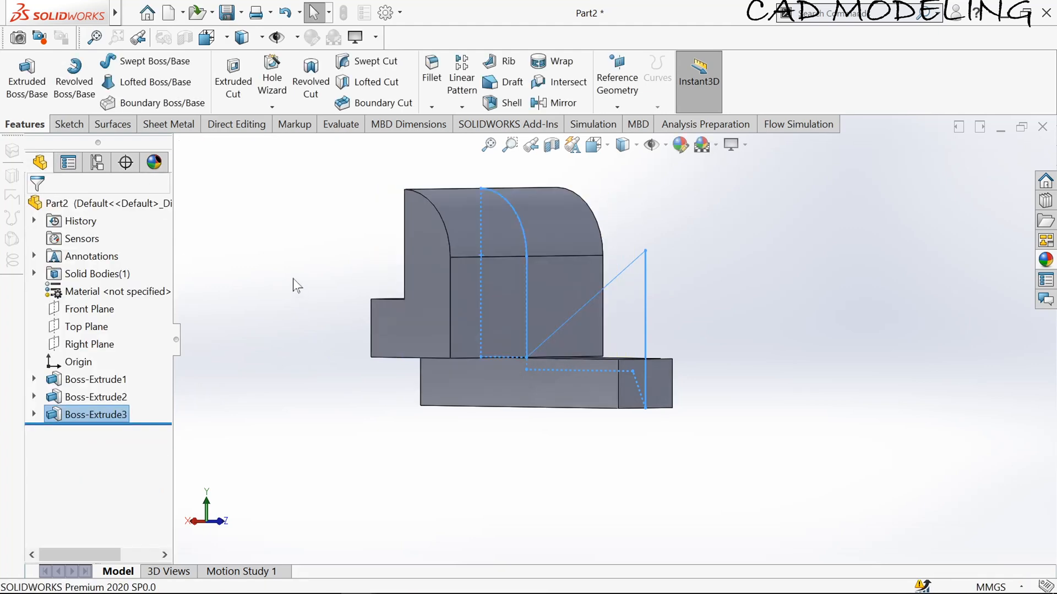
Extrude-cut Sketch2's region over the long bar through its full width on both sides of the sketch plane
{"action": "left_click", "coordinate": [223, 72]}
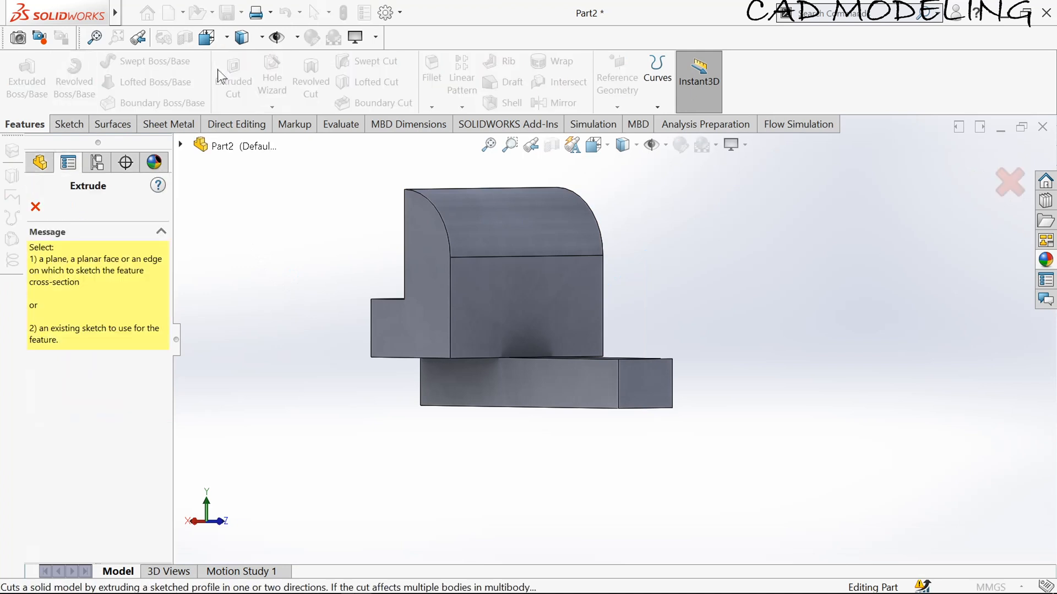
{"action": "left_click", "coordinate": [181, 144]}
{"action": "left_click", "coordinate": [199, 357]}
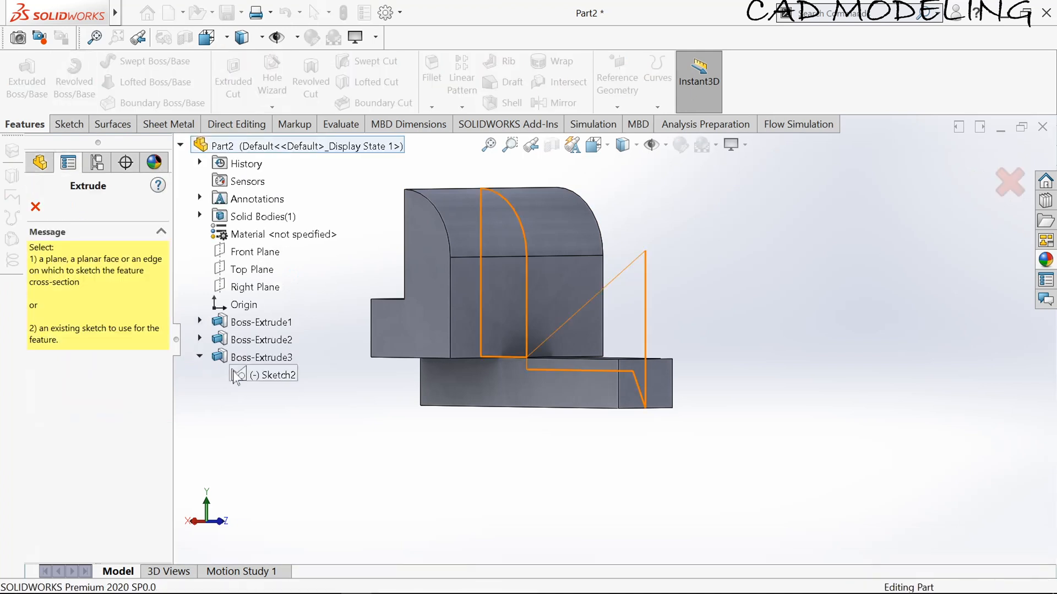
{"action": "left_click", "coordinate": [236, 374]}
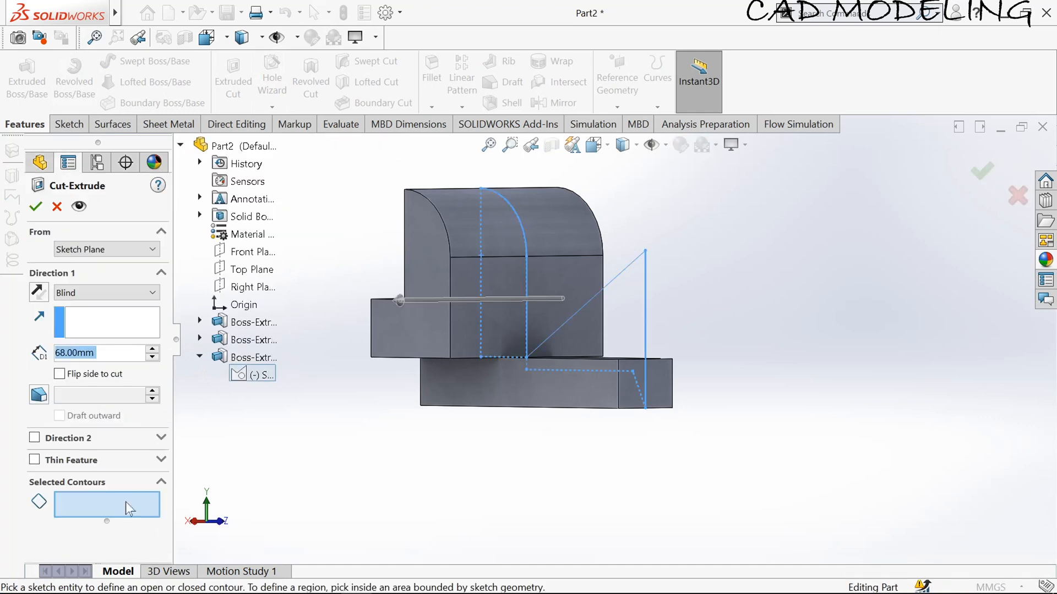
{"action": "left_click", "coordinate": [631, 337]}
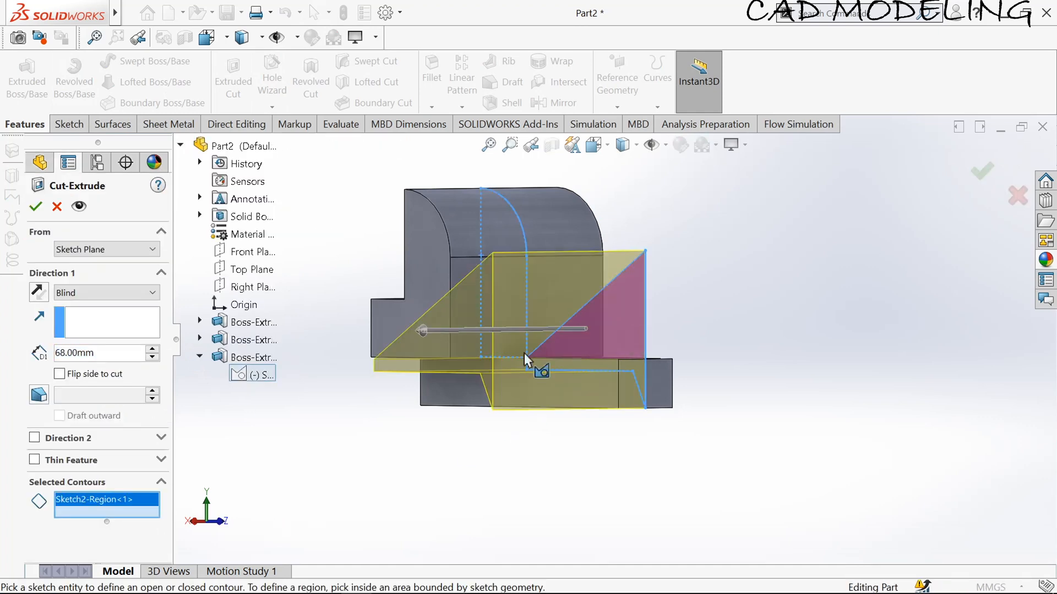
{"action": "left_click", "coordinate": [105, 294]}
{"action": "left_click", "coordinate": [110, 325]}
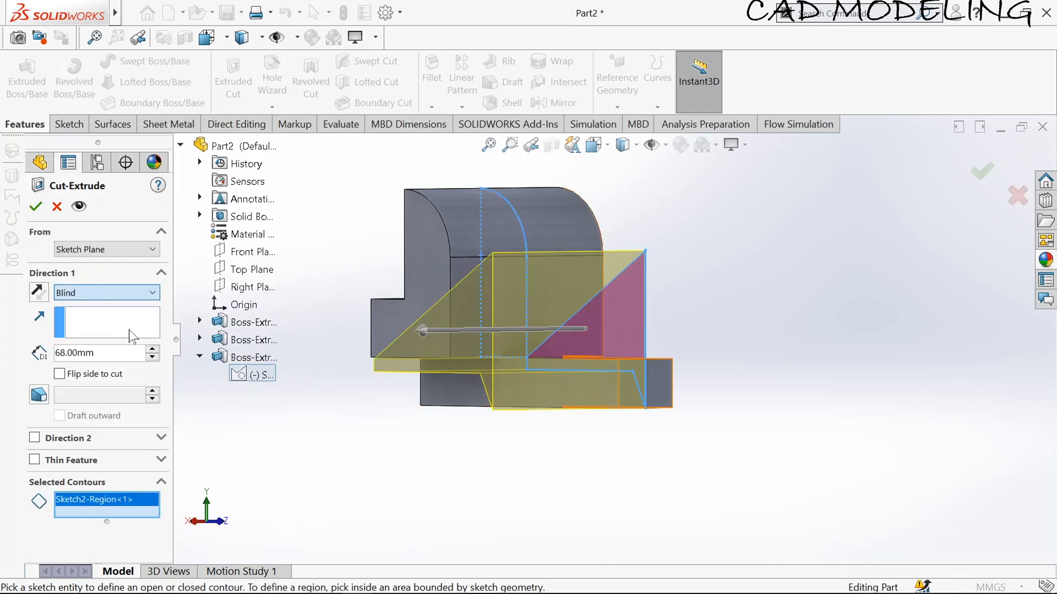
{"action": "left_click", "coordinate": [35, 208]}
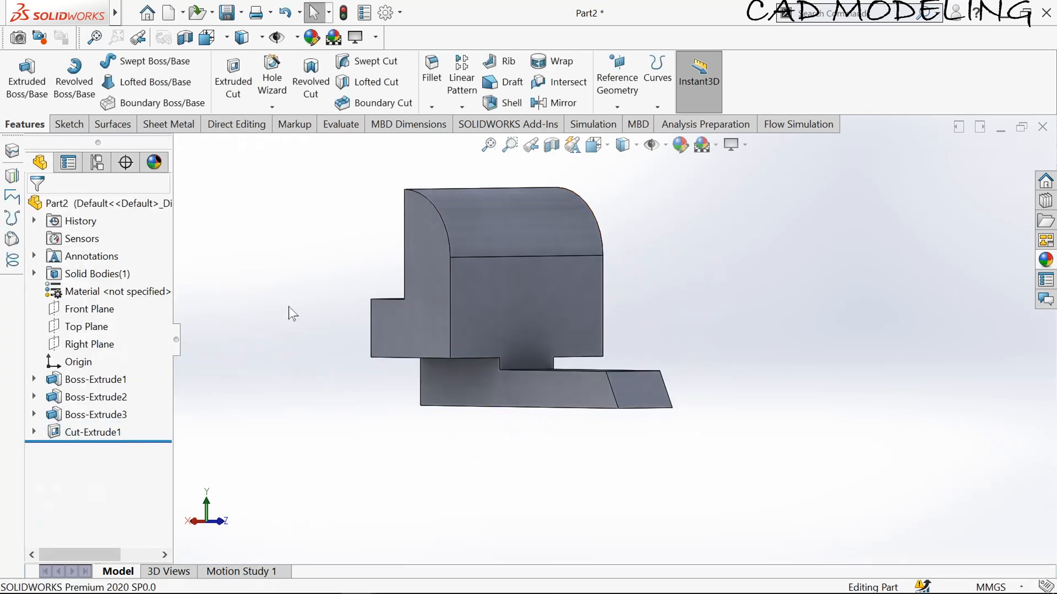
Fillet the two vertical edges of the upright plate on the hole boss side with a 10 mm radius
{"action": "middle_click_drag", "start_coordinate": [288, 306], "coordinate": [329, 348]}
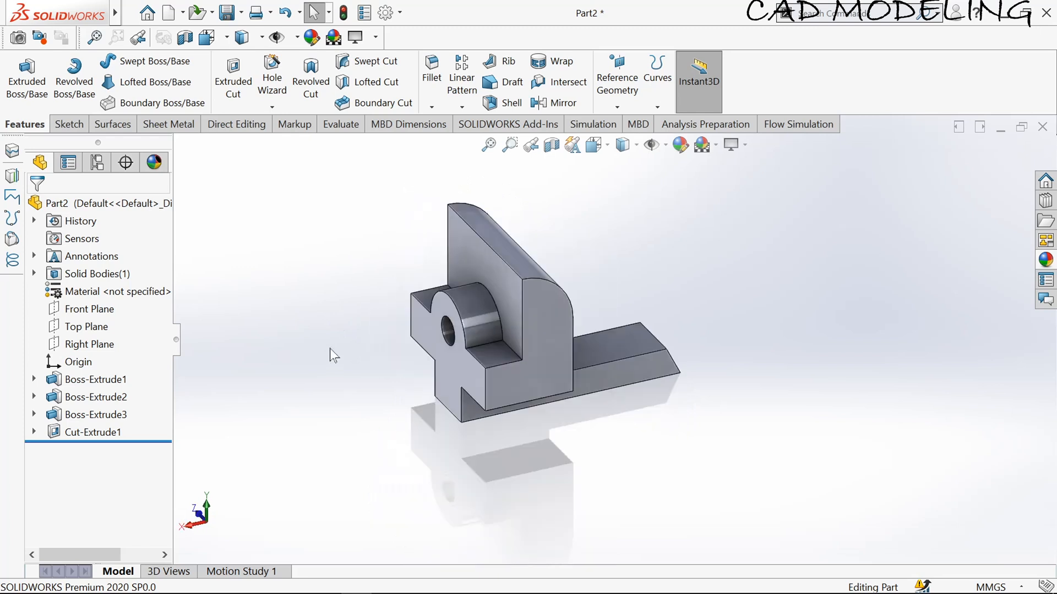
{"action": "left_click", "coordinate": [432, 82]}
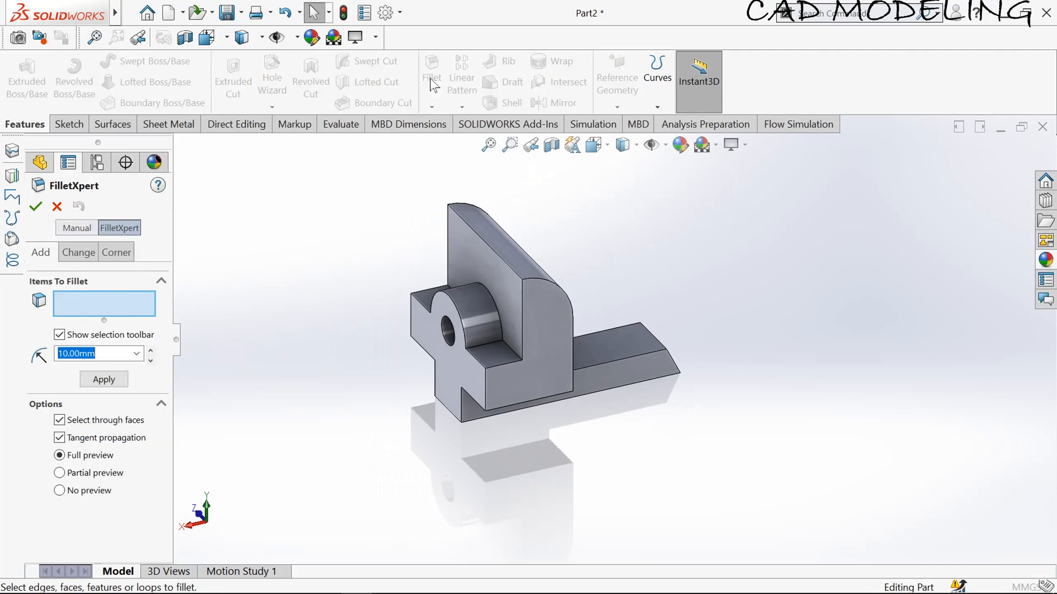
{"action": "left_click", "coordinate": [523, 307]}
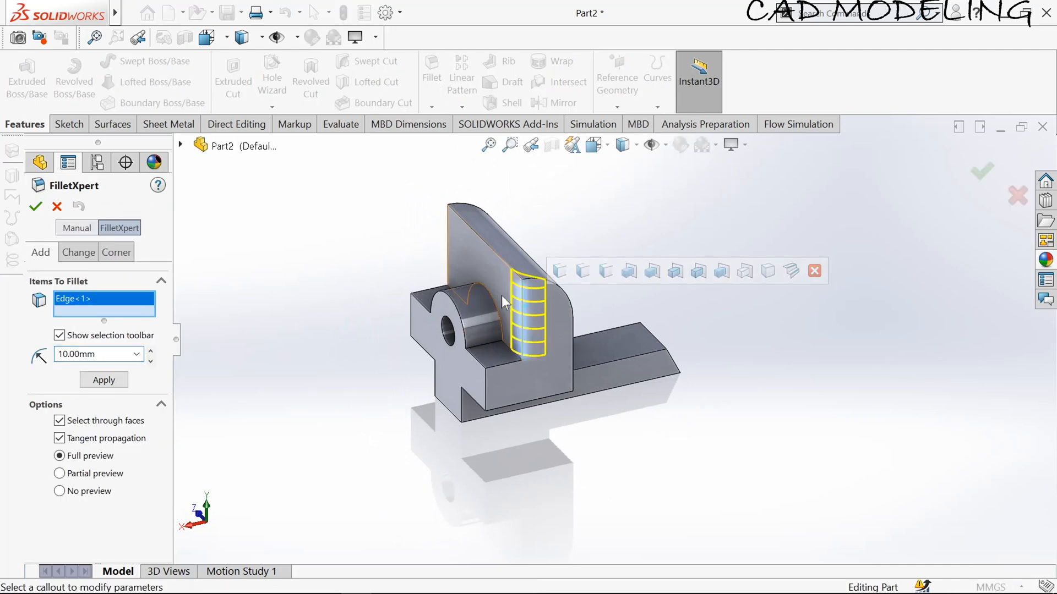
{"action": "left_click", "coordinate": [450, 242]}
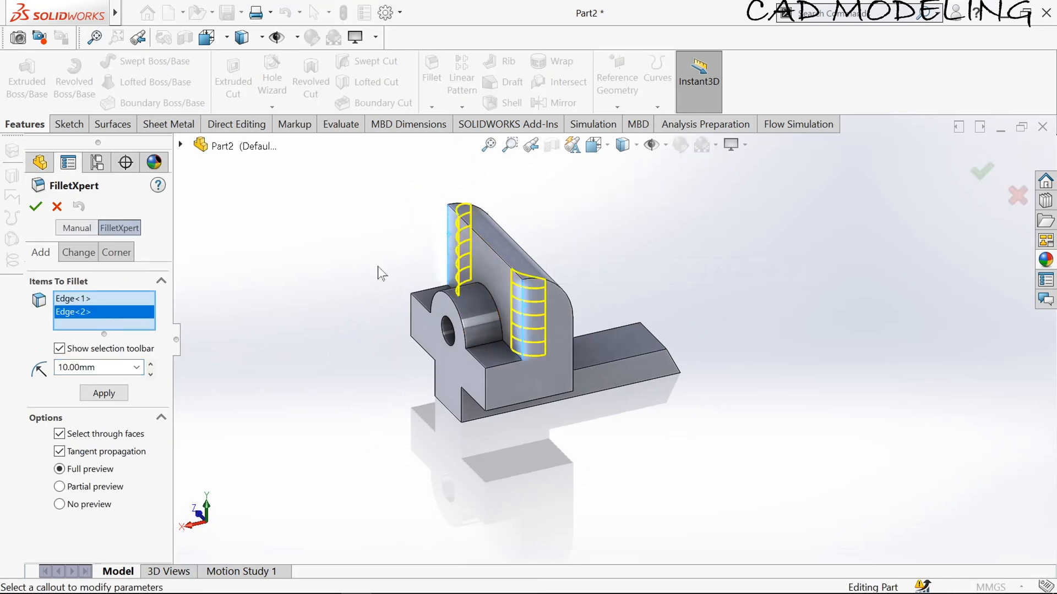
{"action": "left_click", "coordinate": [37, 208]}
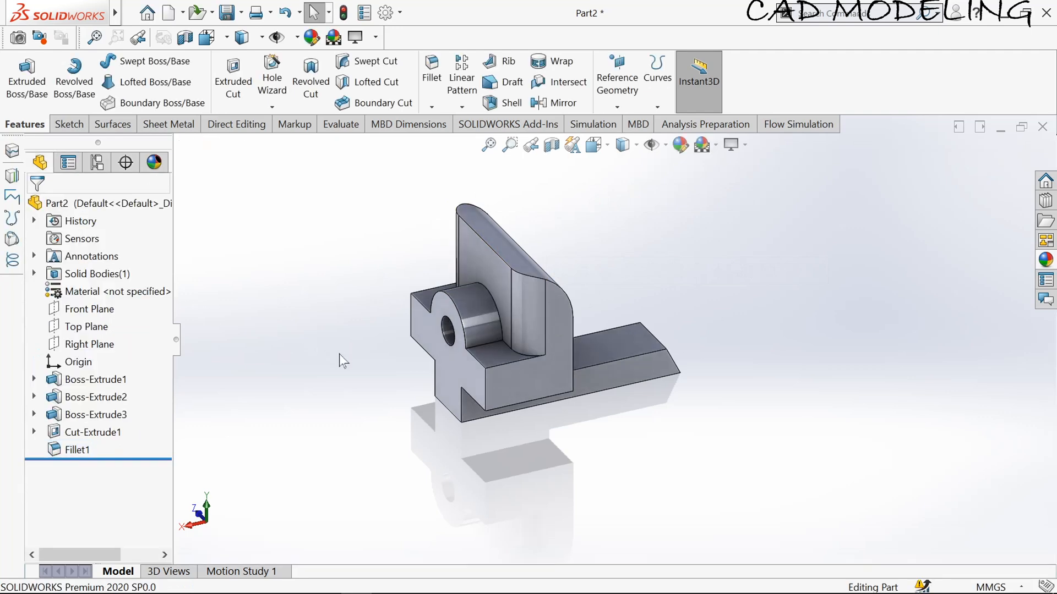
Apply the brushed brass metal appearance to the whole part
{"action": "left_click", "coordinate": [93, 207]}
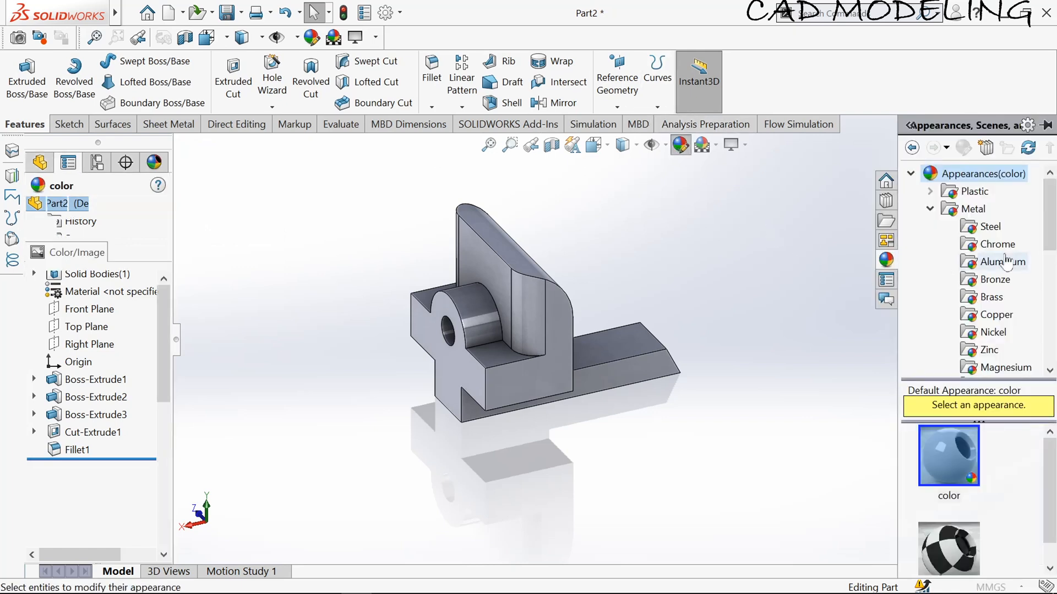
{"action": "left_click", "coordinate": [991, 299]}
{"action": "scroll", "coordinate": [962, 483], "scroll_direction": "down", "scroll_amount": 1}
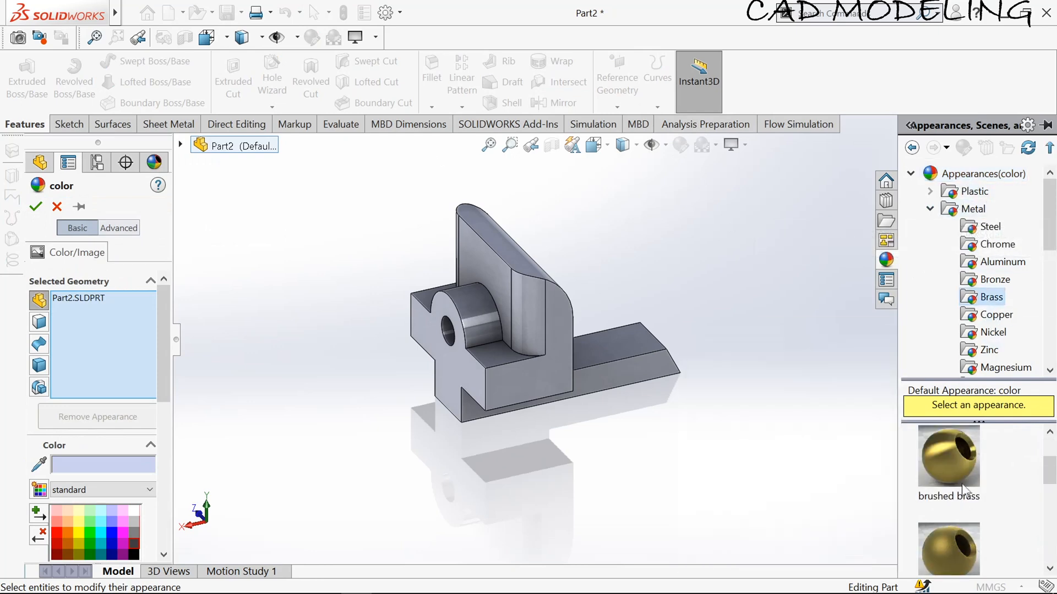
{"action": "left_click", "coordinate": [934, 458]}
{"action": "left_click", "coordinate": [35, 207]}
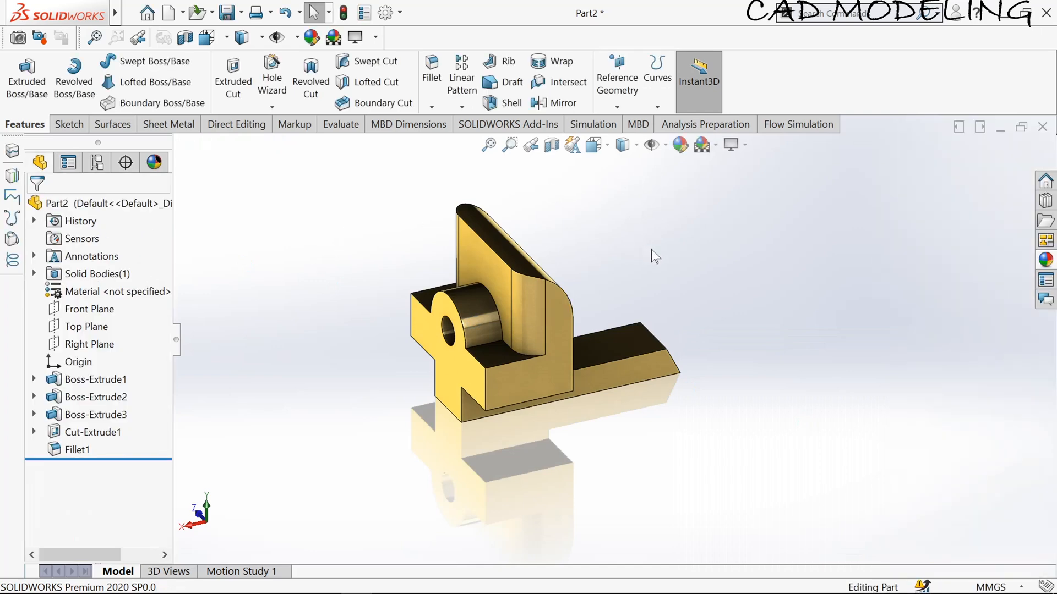
Change the model's display style to shaded without edges
{"action": "middle_click_drag", "start_coordinate": [693, 251], "coordinate": [705, 172]}
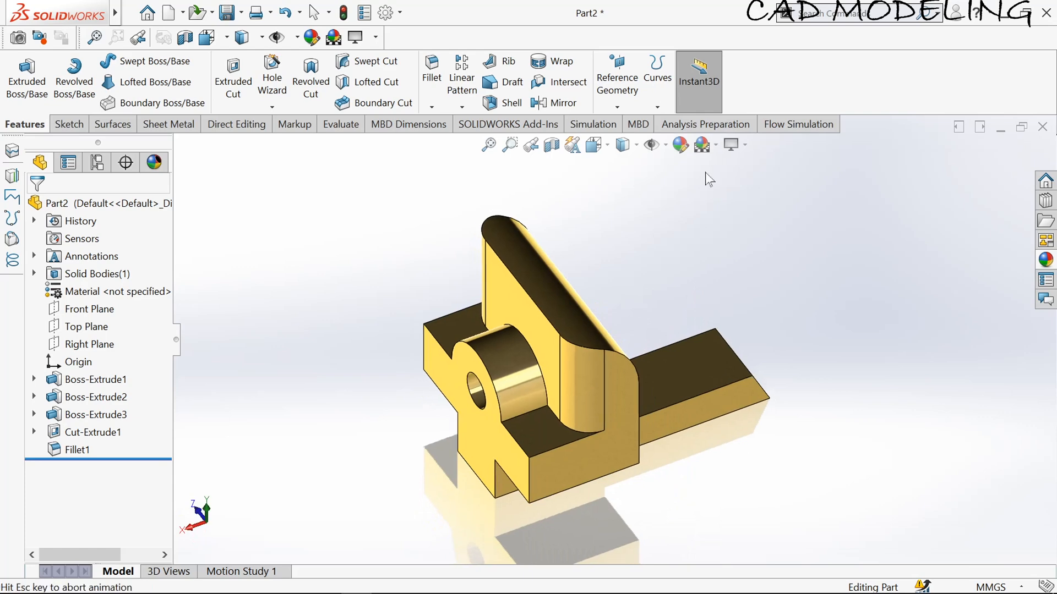
{"action": "left_click", "coordinate": [635, 144]}
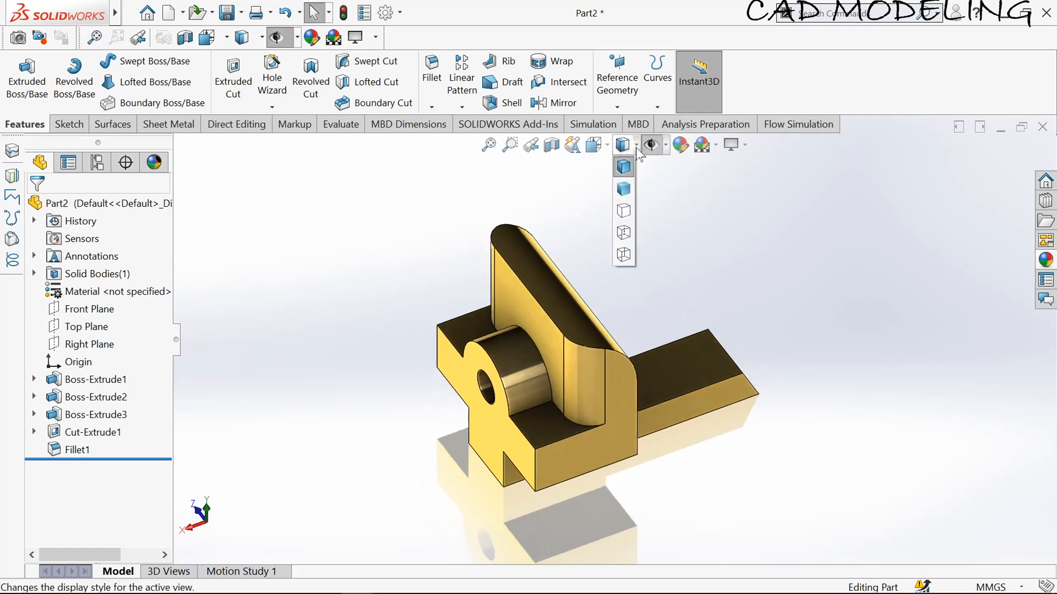
{"action": "middle_click_drag", "start_coordinate": [609, 300], "coordinate": [625, 274]}
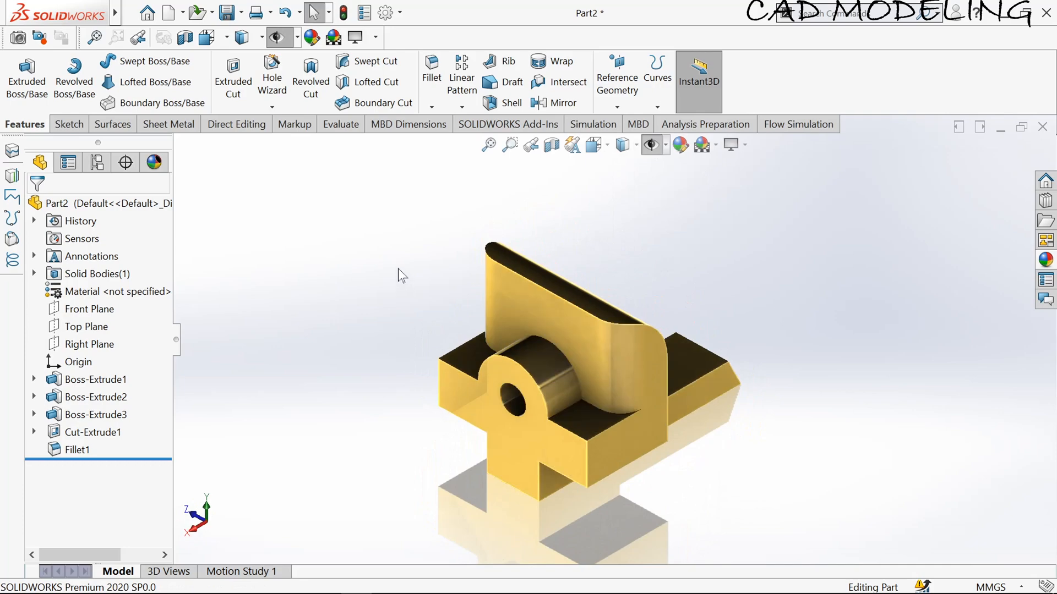